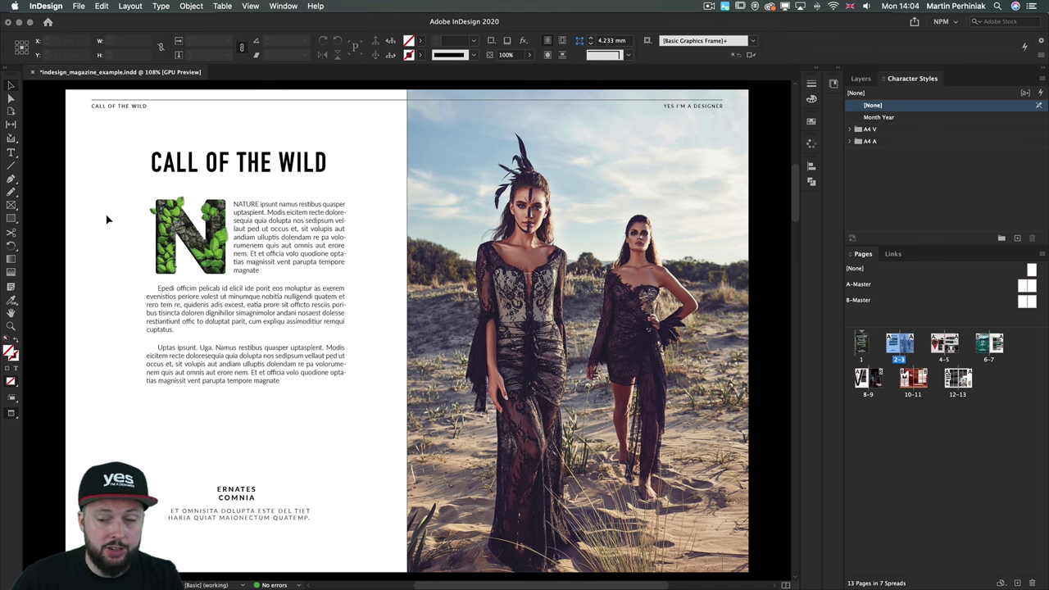
Step: In the Character Styles panel, add a new style named Running Header with shortcut Opt+1
{"action": "left_click", "coordinate": [859, 226]}
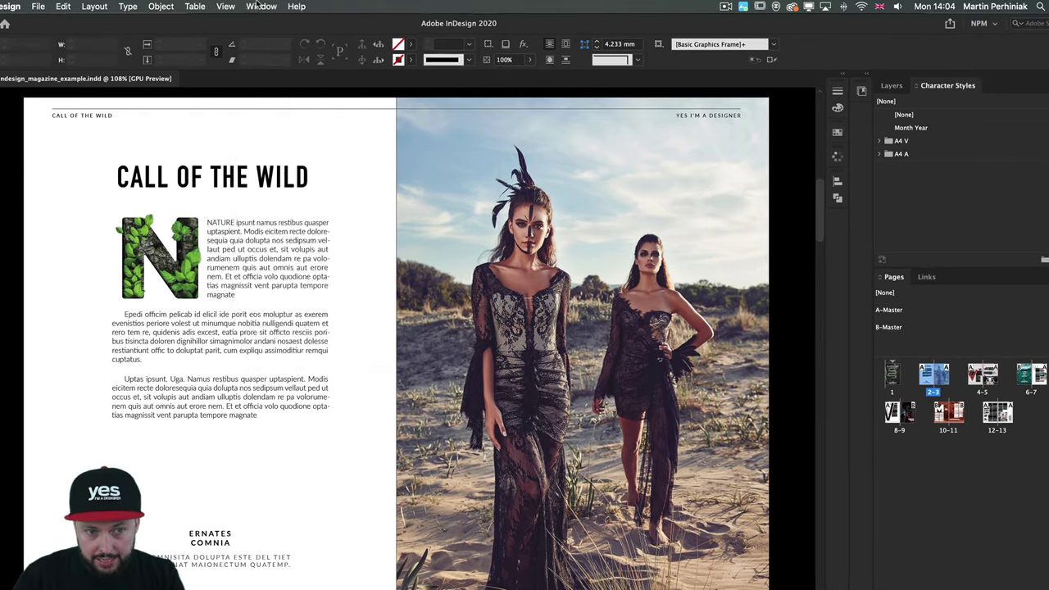
{"action": "left_click", "coordinate": [283, 6]}
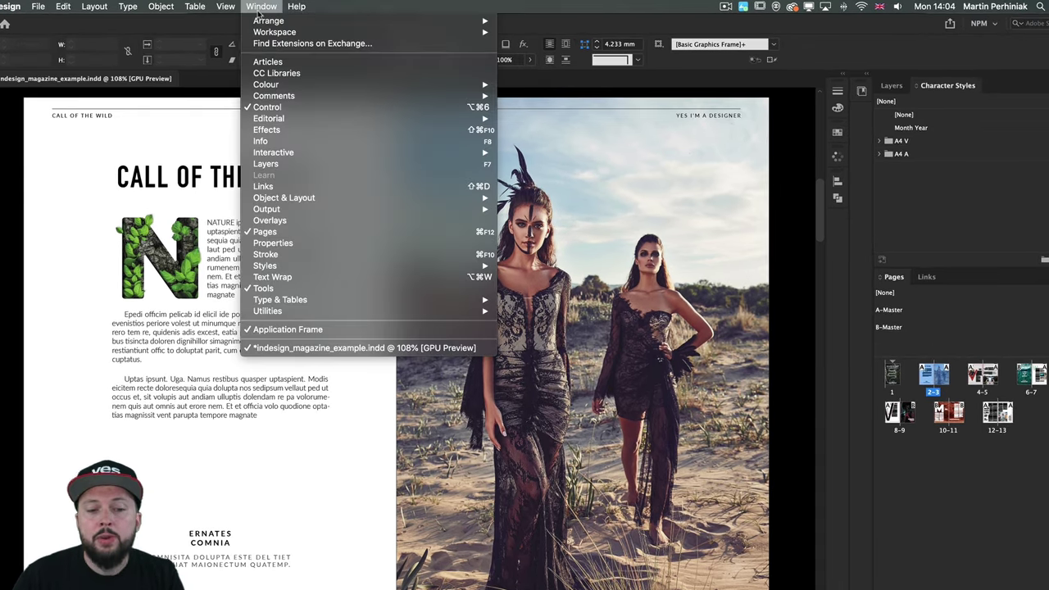
{"action": "mouse_move", "coordinate": [281, 267]}
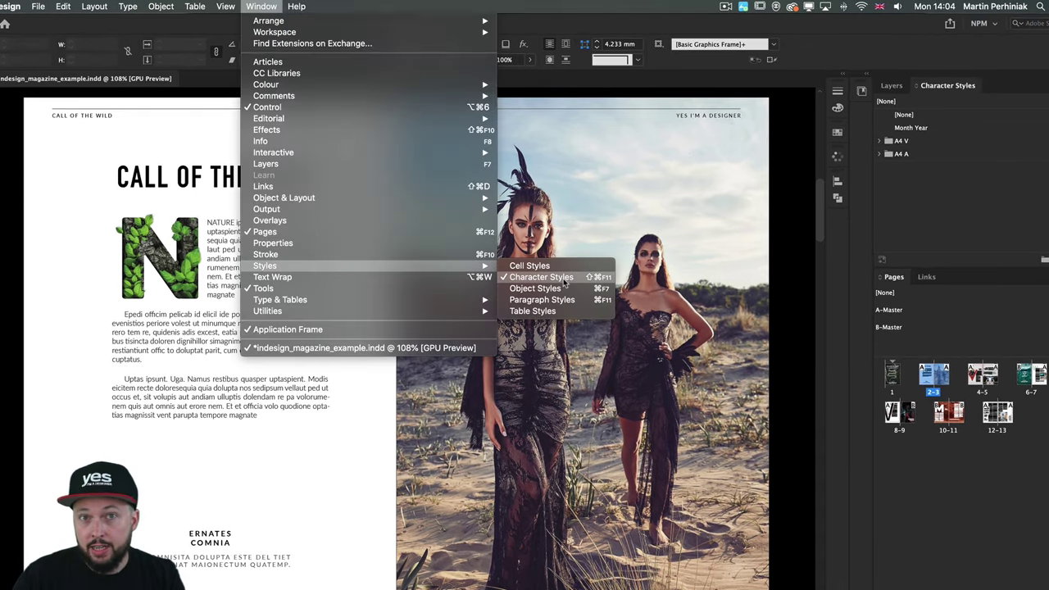
{"action": "left_click", "coordinate": [942, 198]}
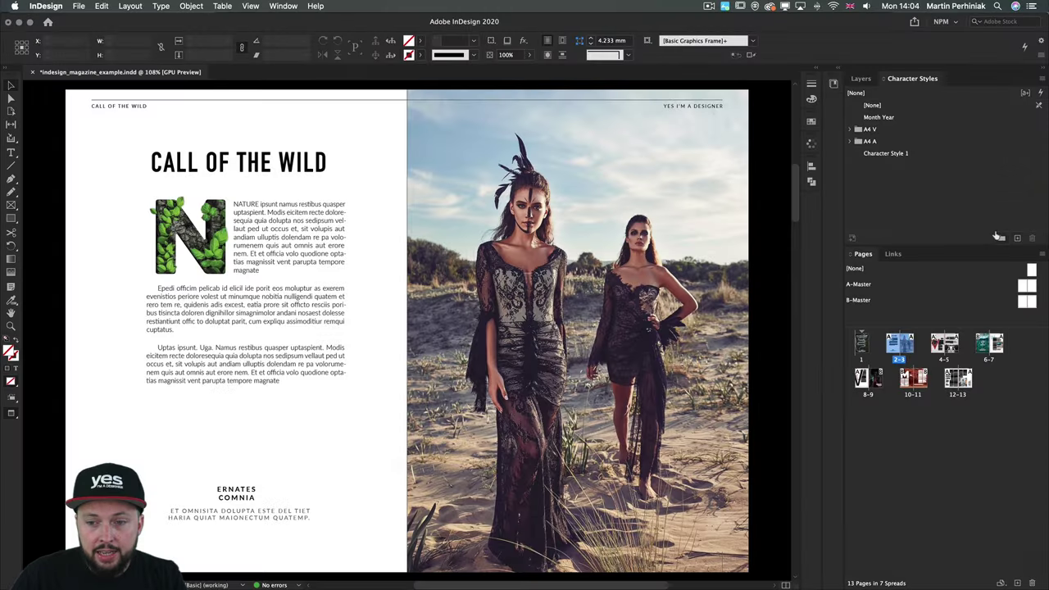
{"action": "left_click", "coordinate": [1017, 238]}
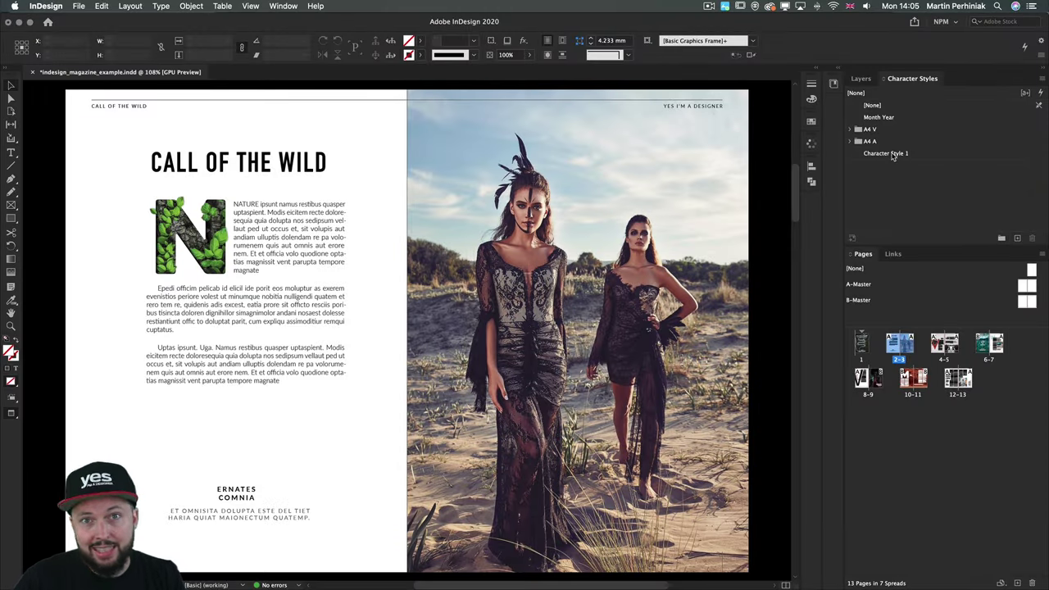
{"action": "double_click", "coordinate": [887, 154]}
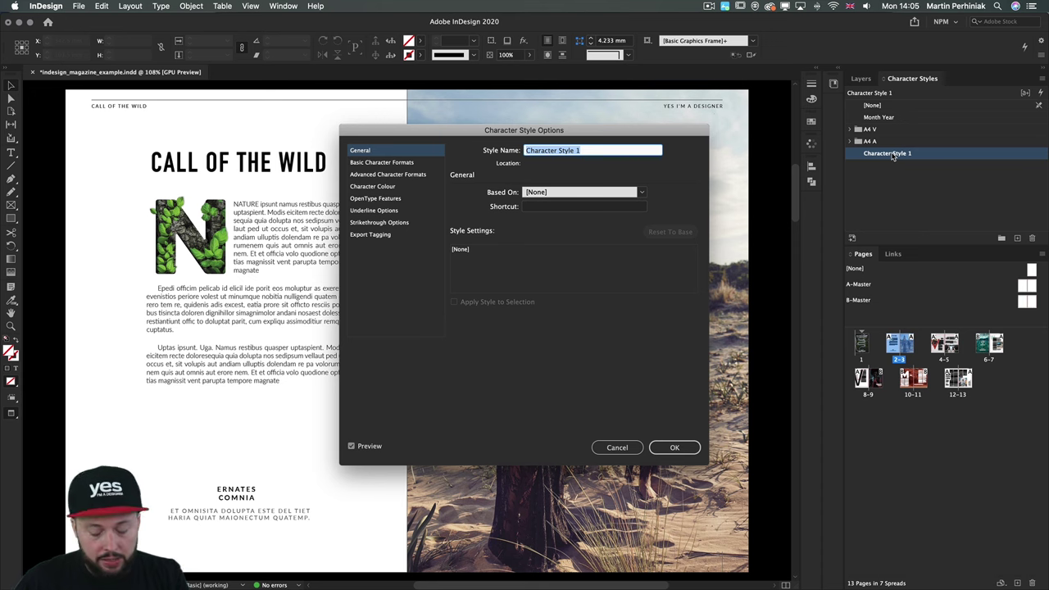
{"action": "type", "text": "Running "}
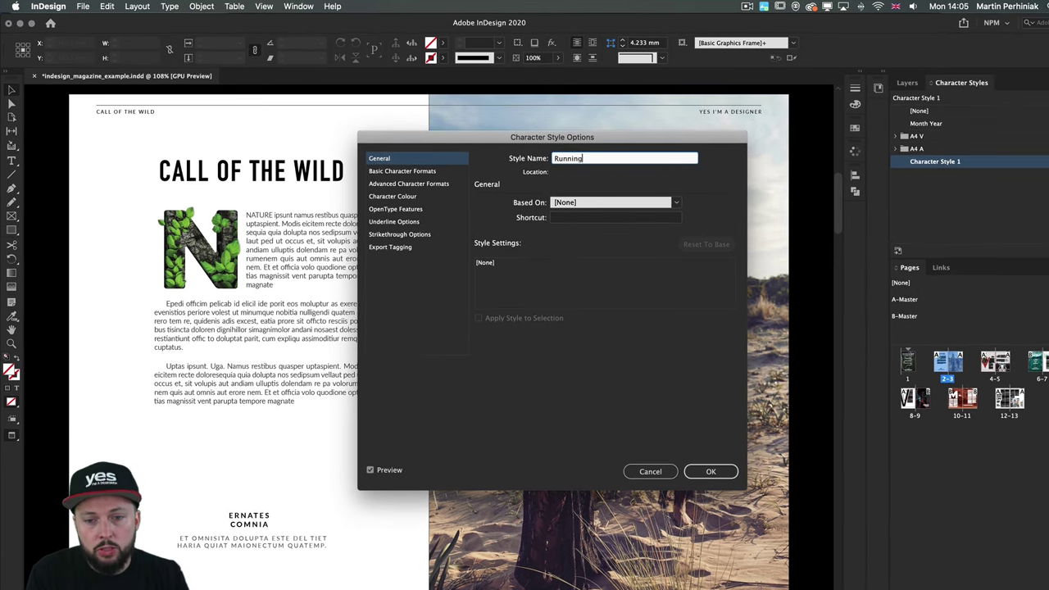
{"action": "type", "text": "Header"}
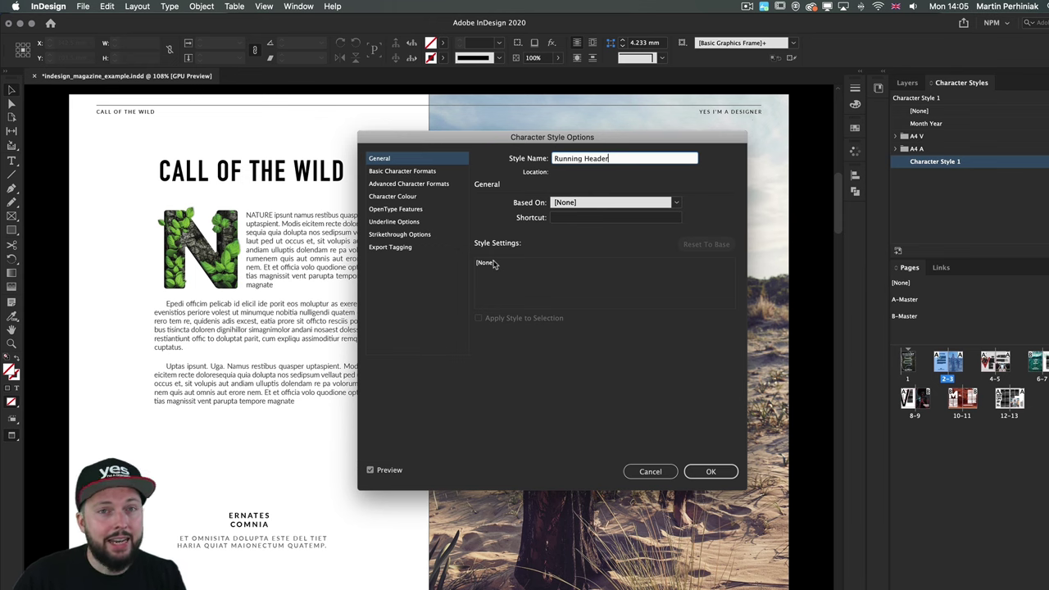
{"action": "key", "text": "Tab"}
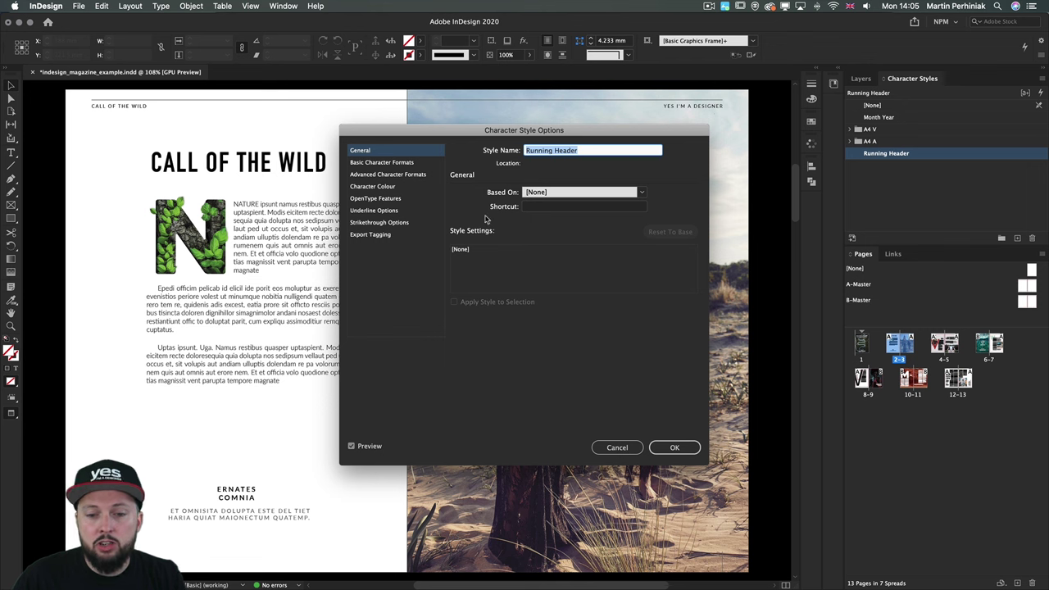
{"action": "left_click", "coordinate": [535, 209]}
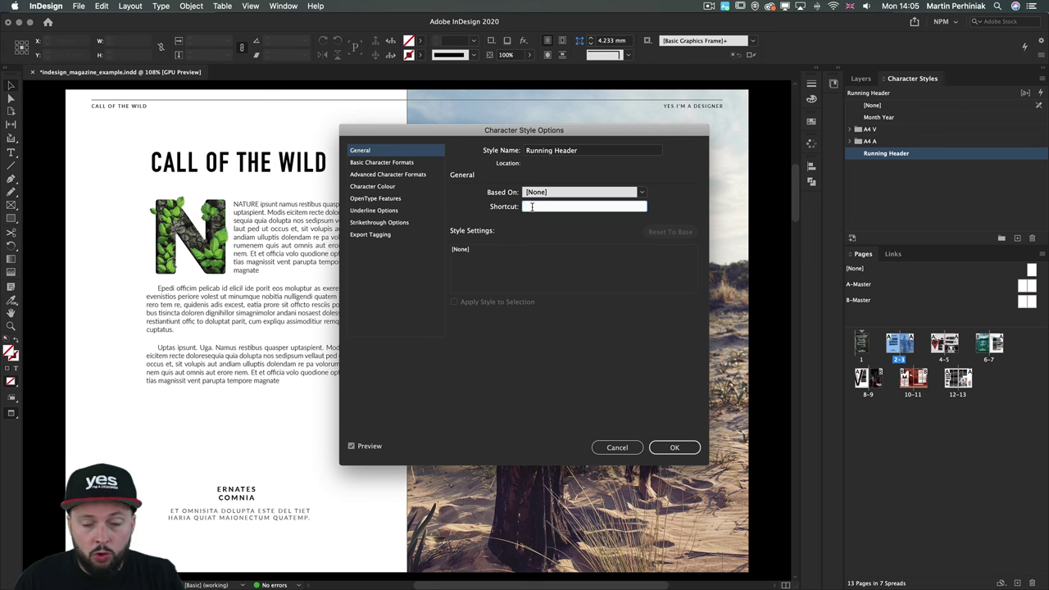
{"action": "key", "text": "alt+1"}
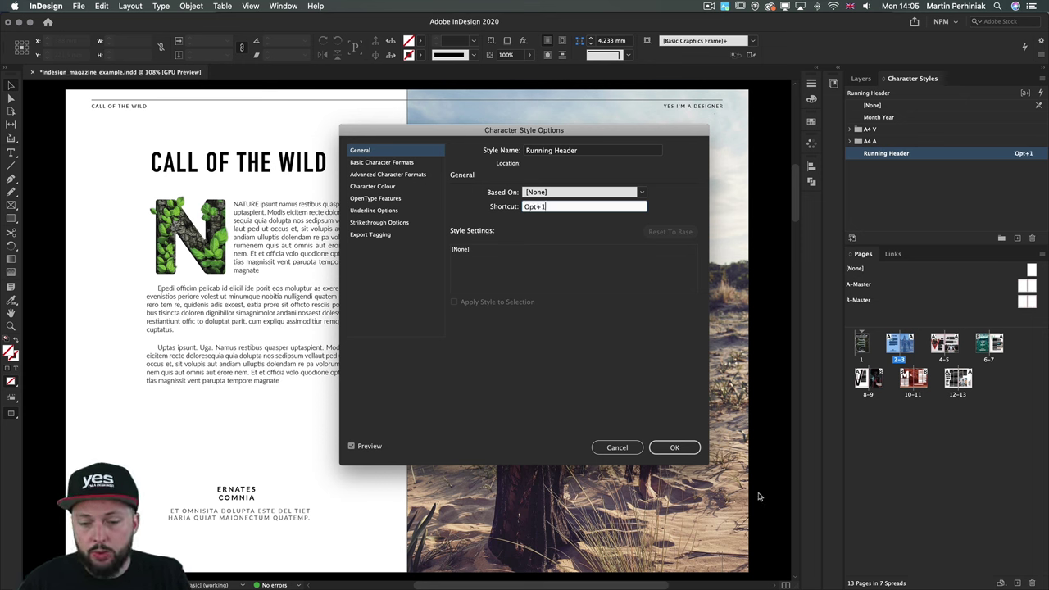
{"action": "left_click", "coordinate": [662, 447]}
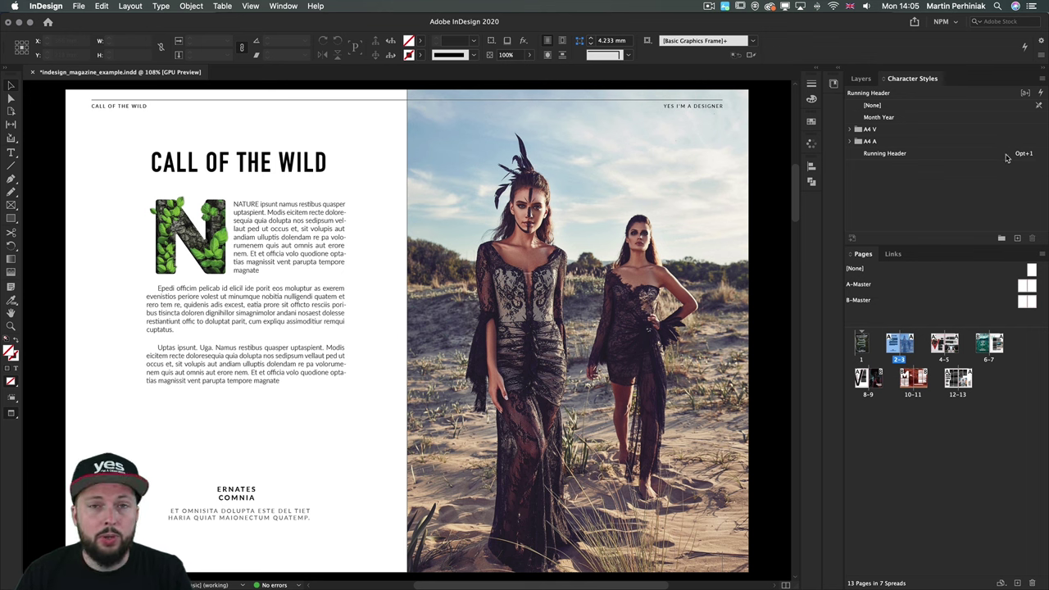
Step: Remove the fixed top-left header text and inspect the CALL OF THE WILD title text
{"action": "left_click", "coordinate": [1007, 156]}
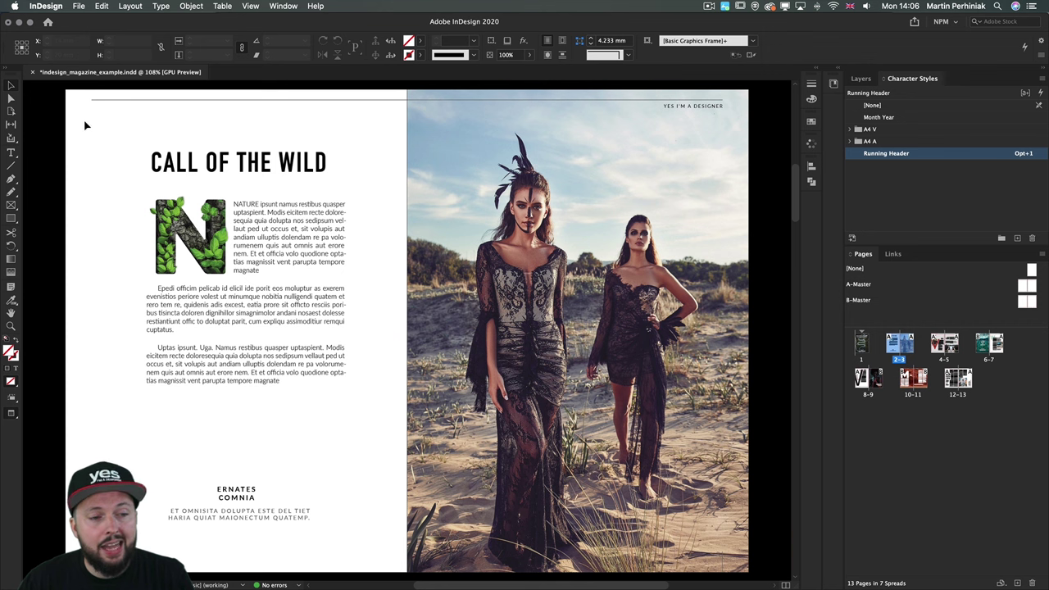
{"action": "left_click_drag", "start_coordinate": [85, 121], "coordinate": [220, 100]}
{"action": "double_click", "coordinate": [232, 163]}
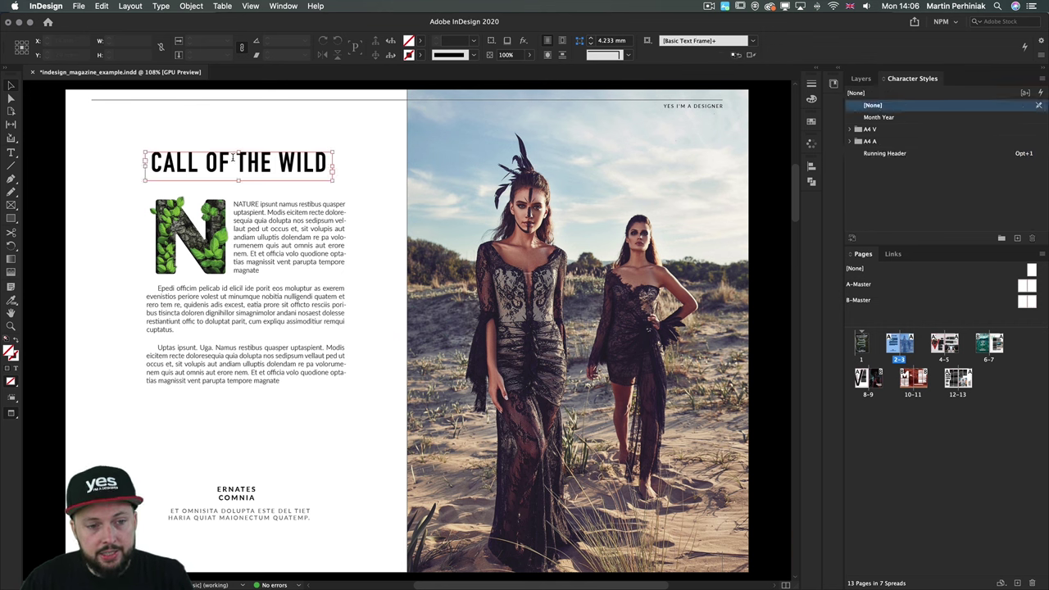
{"action": "left_click_drag", "start_coordinate": [148, 163], "coordinate": [351, 164]}
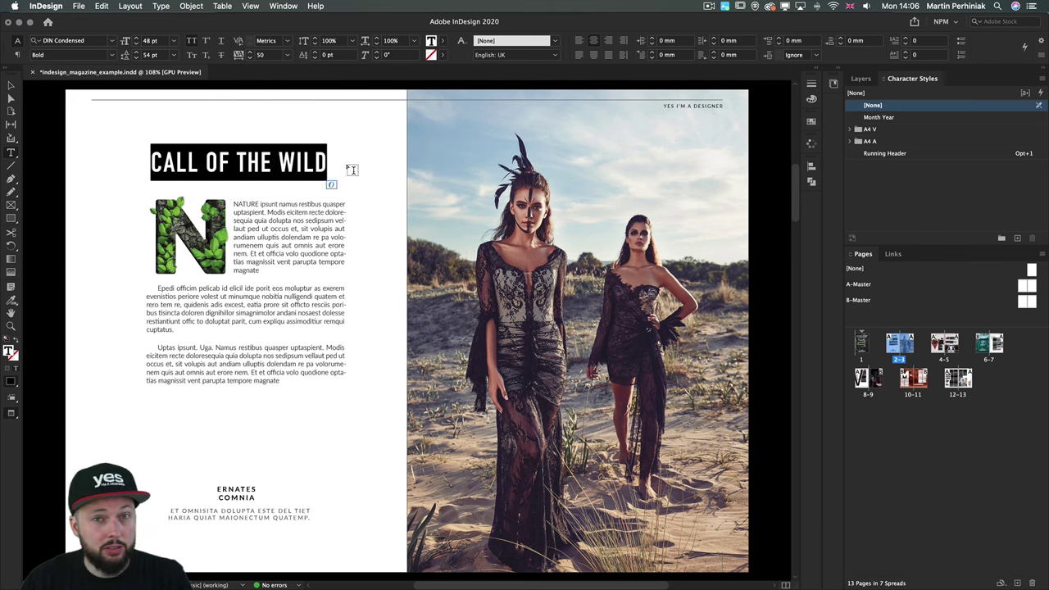
{"action": "key", "text": "Escape"}
Step: Inspect the creative adventures title text on the next spread
{"action": "key", "text": "alt+Page_Down"}
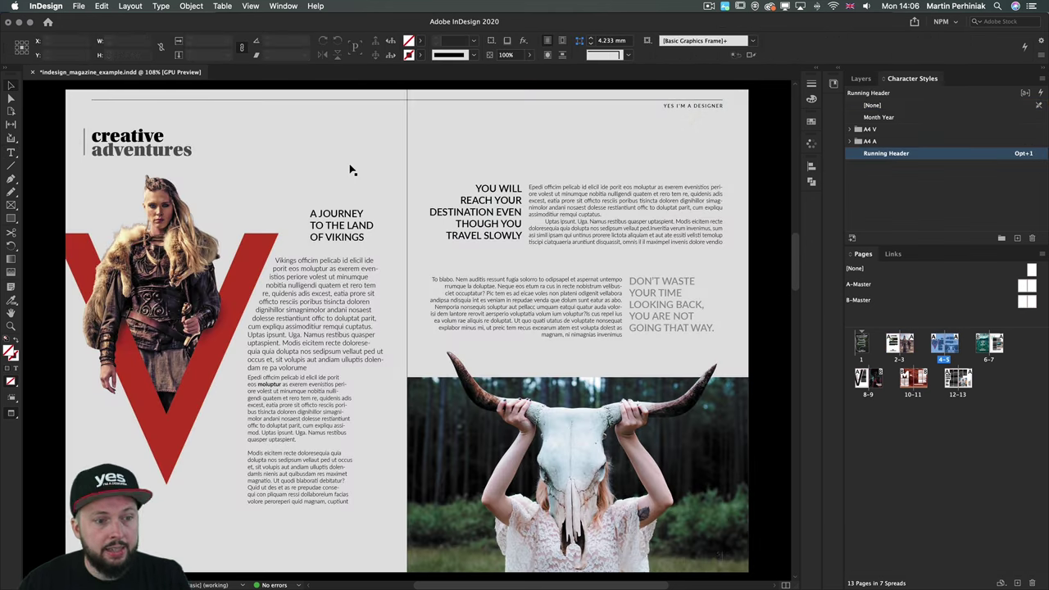
{"action": "left_click", "coordinate": [172, 146]}
{"action": "double_click", "coordinate": [173, 146]}
{"action": "left_click_drag", "start_coordinate": [189, 150], "coordinate": [89, 134]}
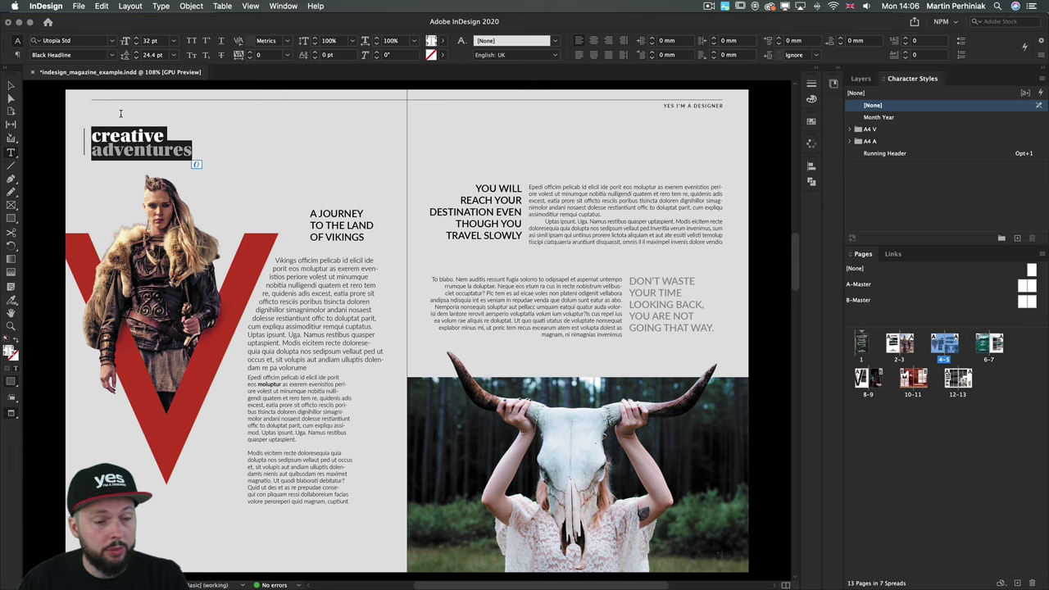
{"action": "key", "text": "Escape"}
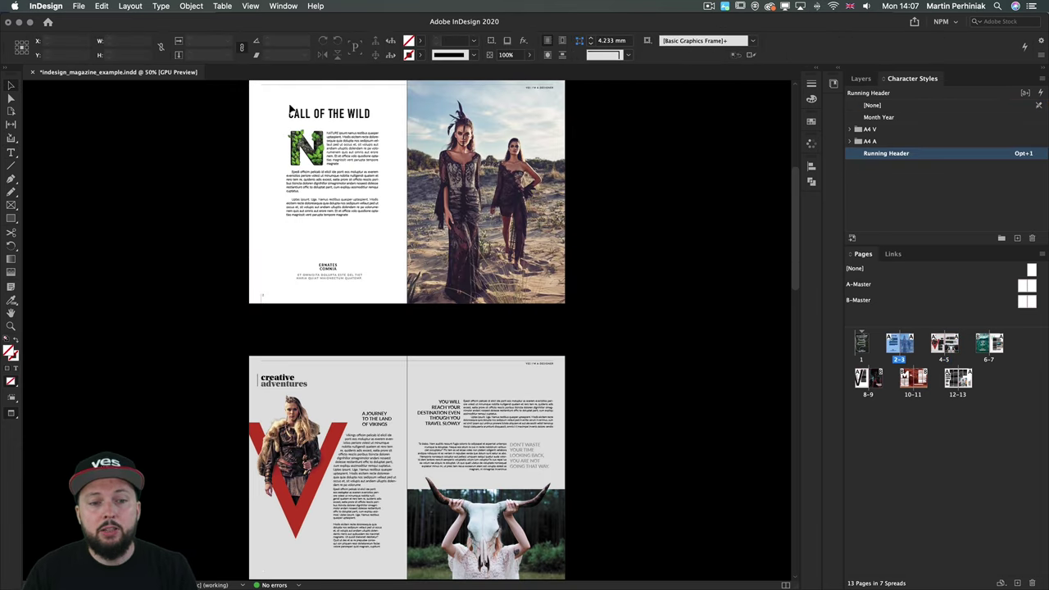
Step: Check the title frames on spreads 2-3 and 4-5, then zoom into spread 2-3's top-left
{"action": "left_click", "coordinate": [293, 112]}
{"action": "left_click", "coordinate": [284, 383]}
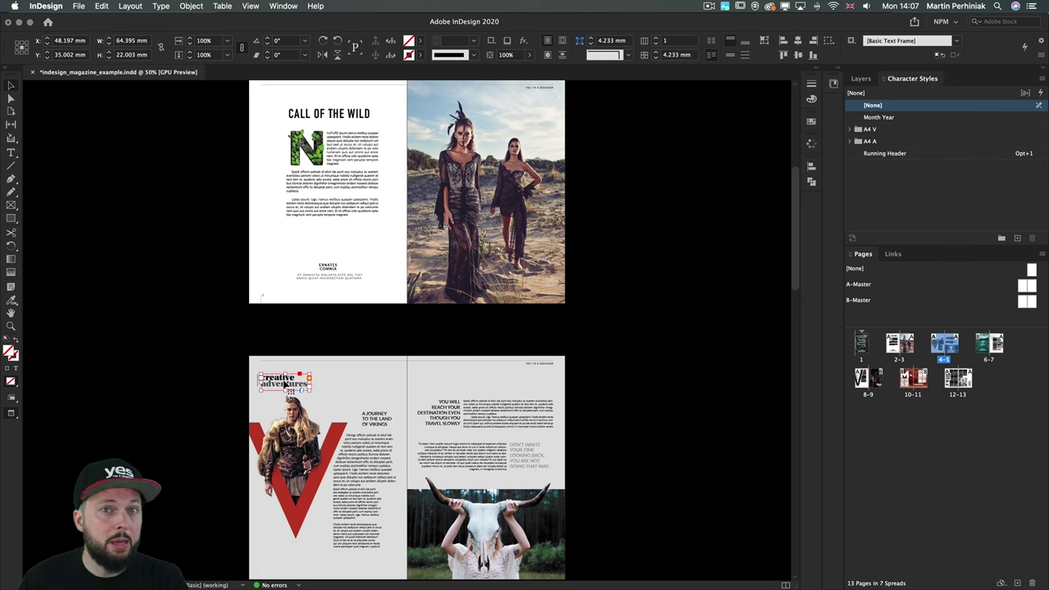
{"action": "left_click", "coordinate": [222, 145]}
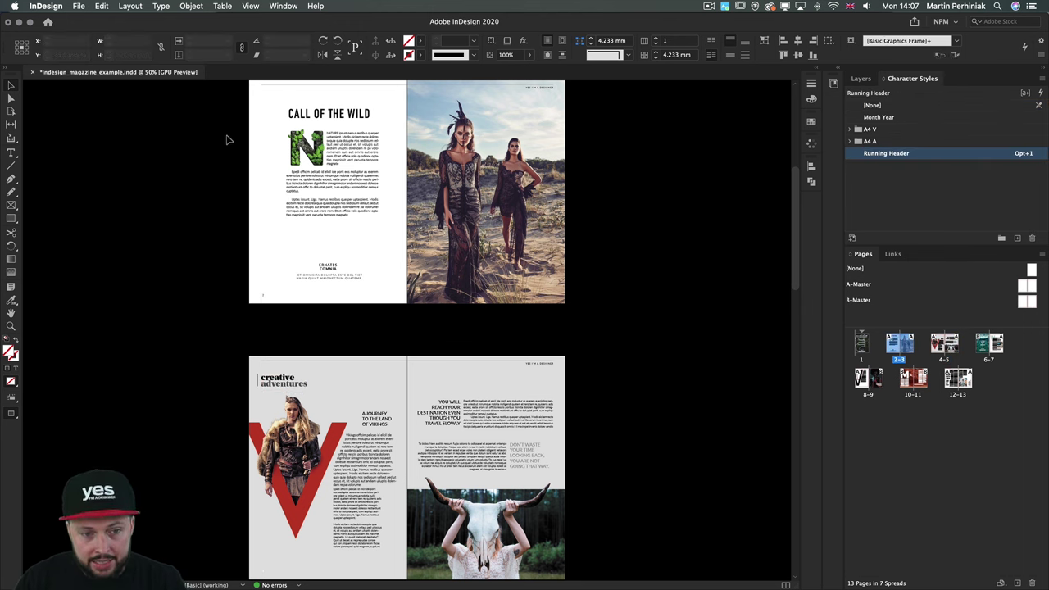
{"action": "scroll", "coordinate": [234, 158], "scroll_direction": "up", "scroll_amount": 2}
{"action": "left_click_drag", "start_coordinate": [251, 137], "coordinate": [330, 166]}
Step: Style the CALL OF THE WILD title frame with Running Header and verify it in the text
{"action": "left_click", "coordinate": [332, 168]}
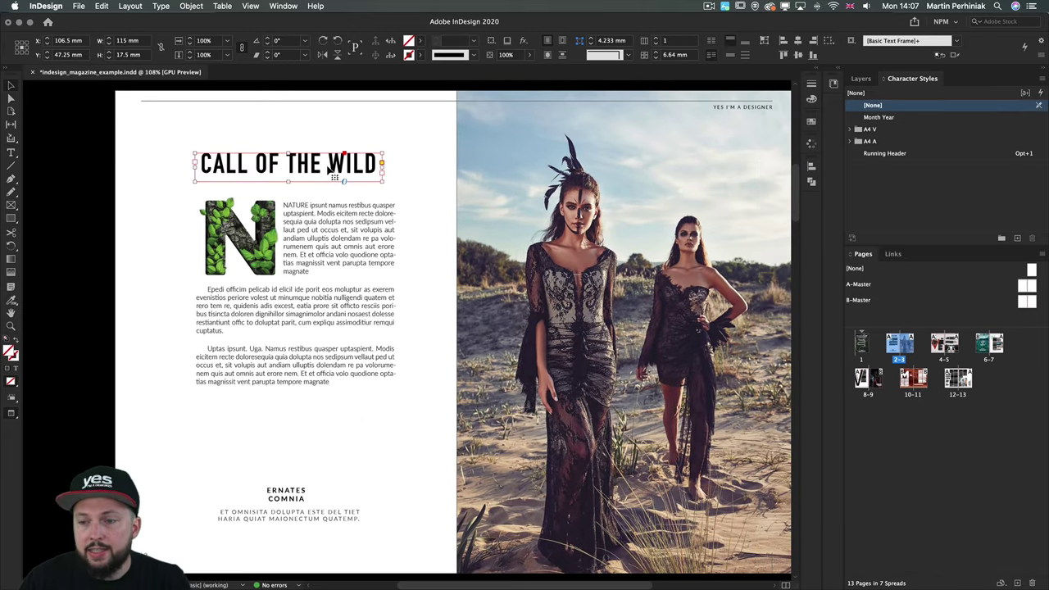
{"action": "left_click", "coordinate": [886, 155]}
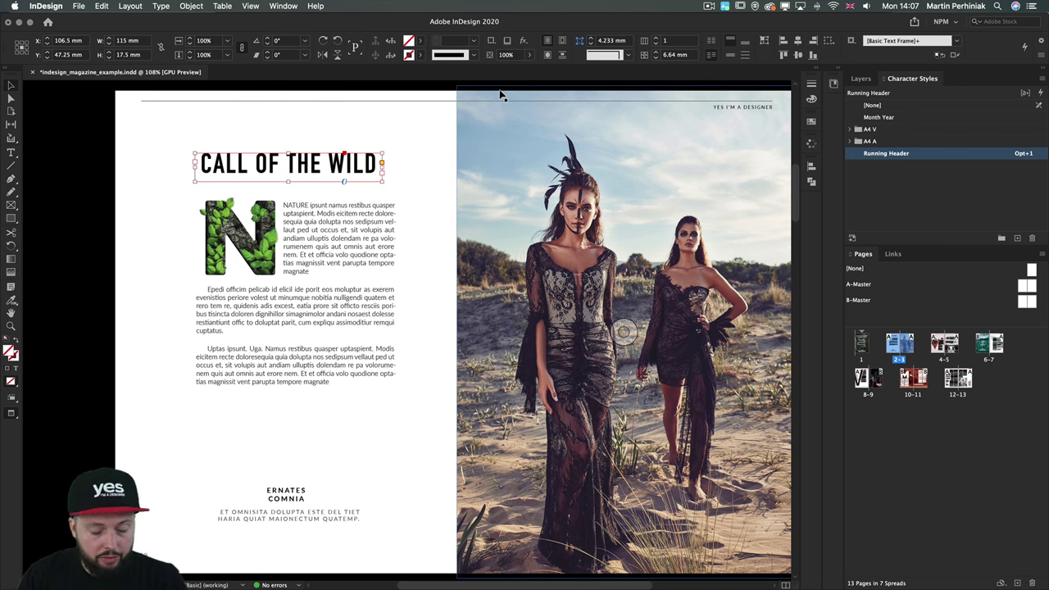
{"action": "key", "text": "t"}
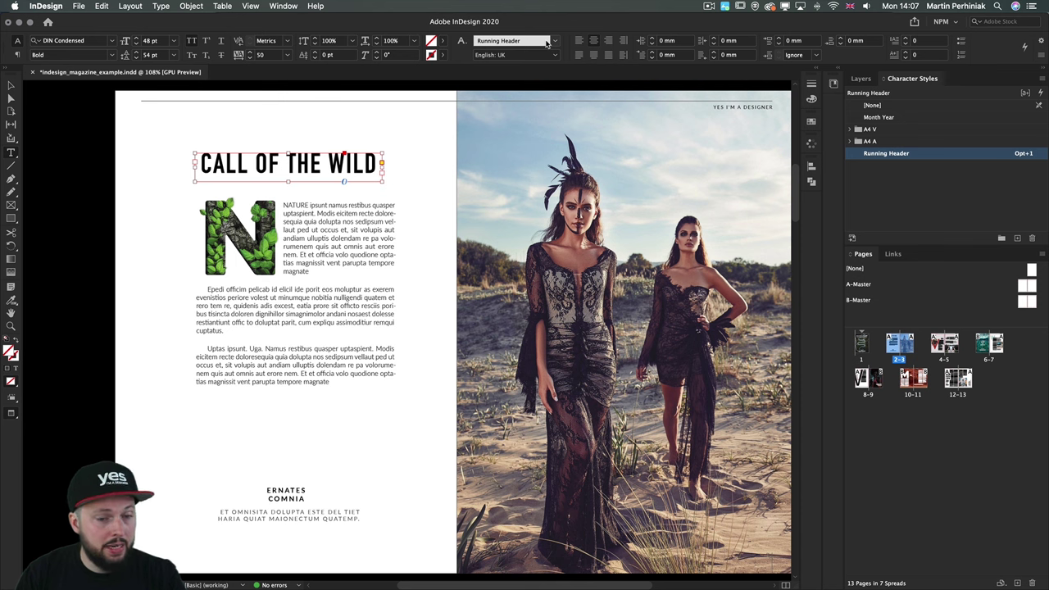
{"action": "key", "text": "Escape"}
{"action": "left_click", "coordinate": [72, 155]}
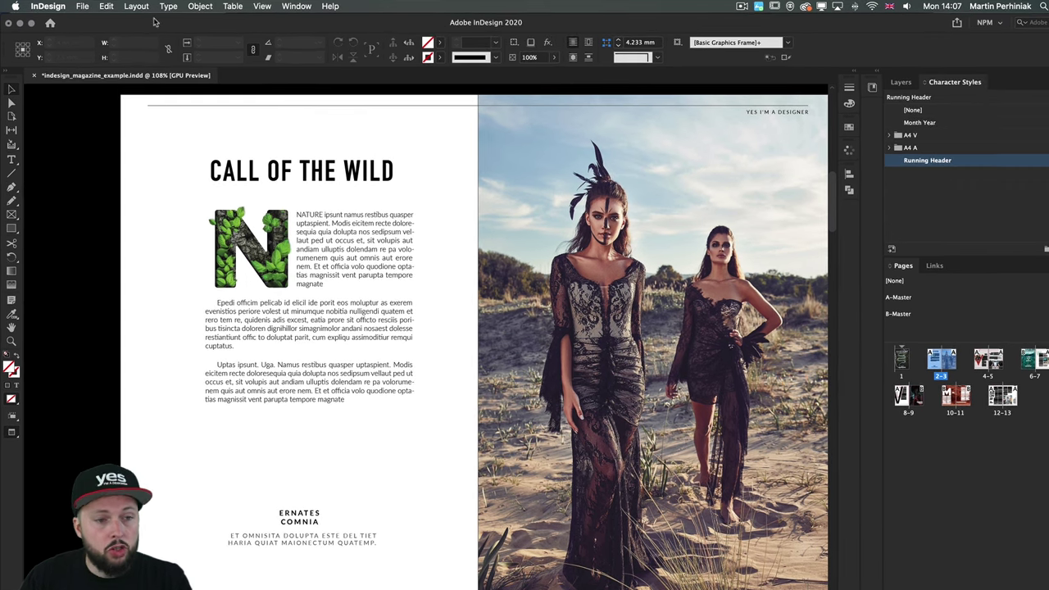
Step: Open the Text Variables definitions from the Type menu and select the Running Header variable
{"action": "left_click", "coordinate": [168, 7]}
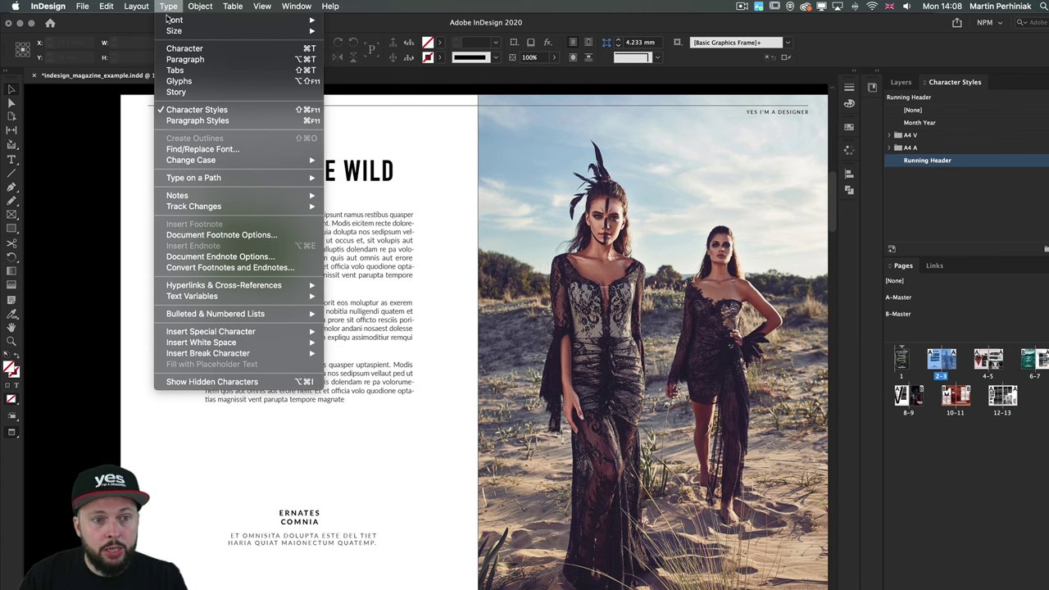
{"action": "mouse_move", "coordinate": [193, 299]}
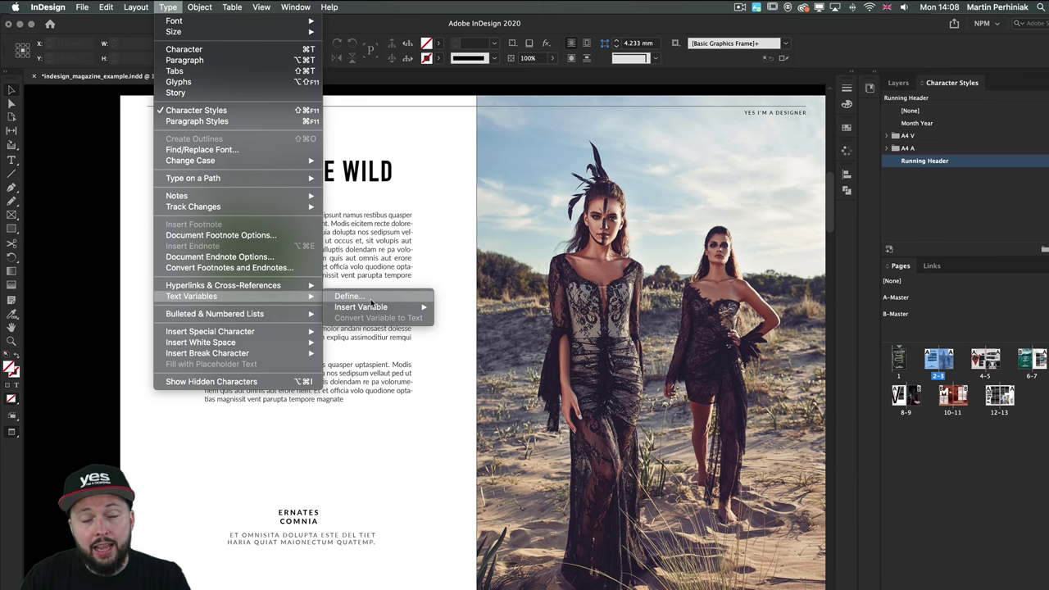
{"action": "mouse_move", "coordinate": [379, 307]}
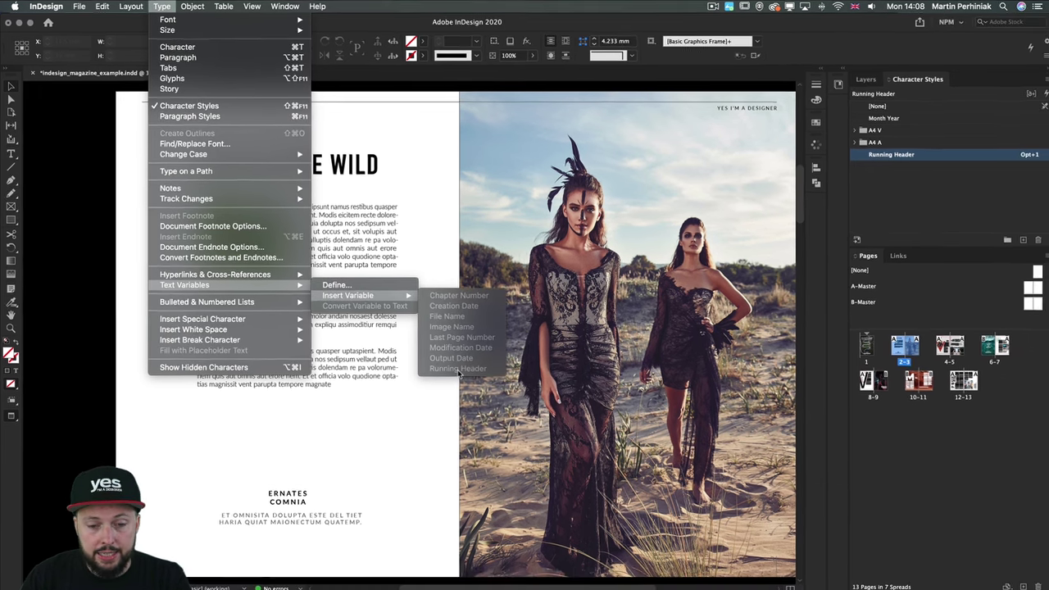
{"action": "left_click", "coordinate": [330, 284]}
{"action": "left_click", "coordinate": [465, 326]}
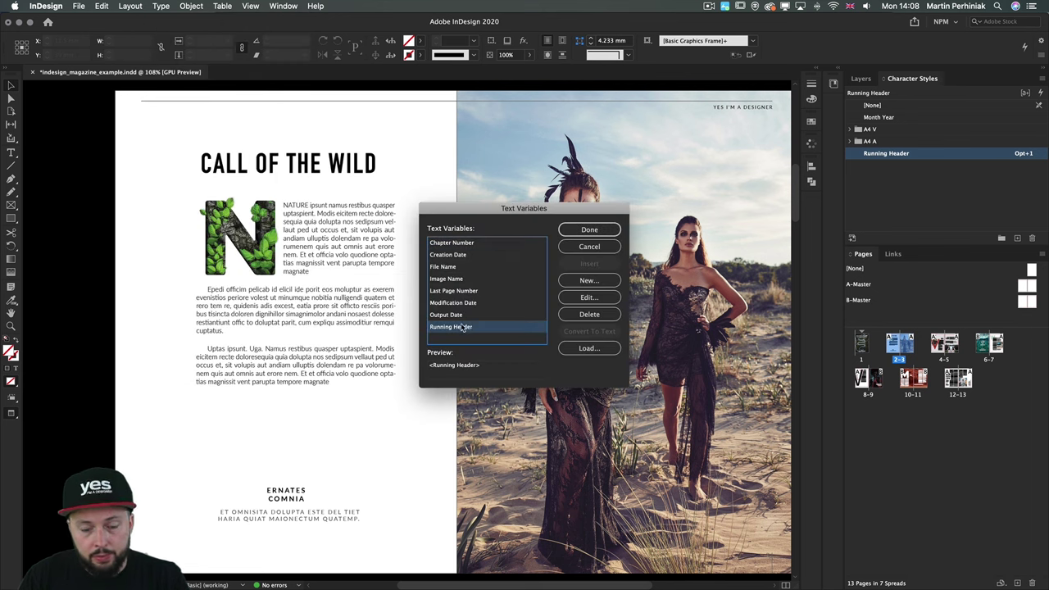
Step: Set Running Header to type Running Header (Character Style), style Running Header, with Change Case off
{"action": "left_click", "coordinate": [586, 299]}
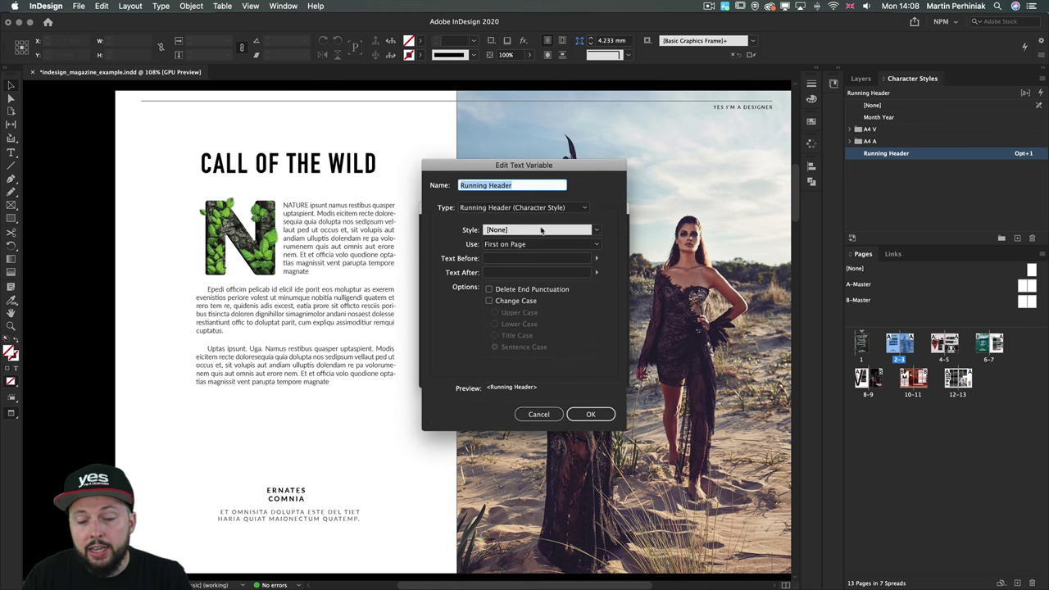
{"action": "left_click", "coordinate": [523, 215]}
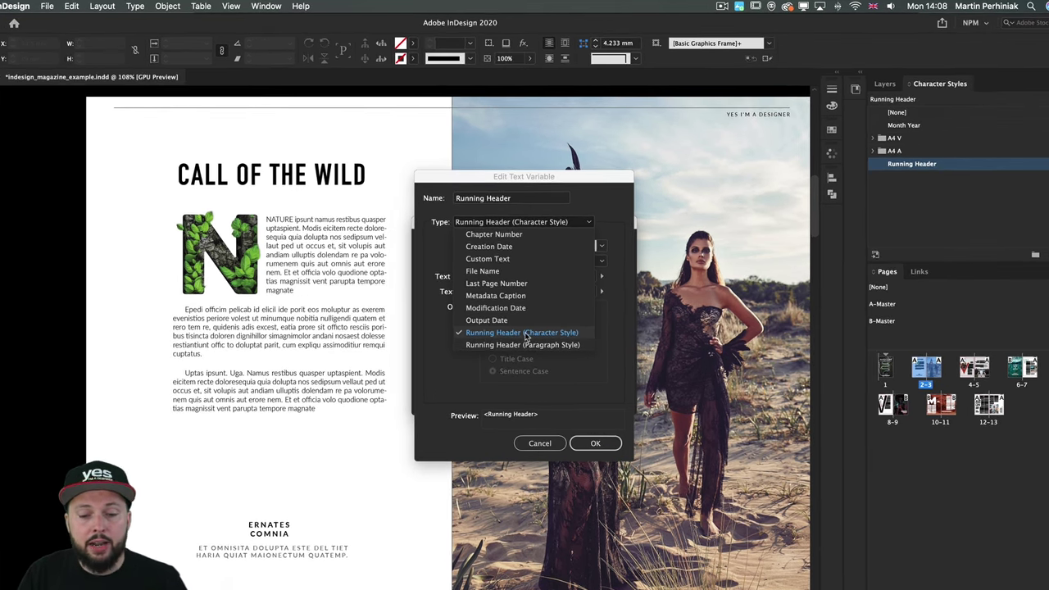
{"action": "left_click", "coordinate": [525, 312]}
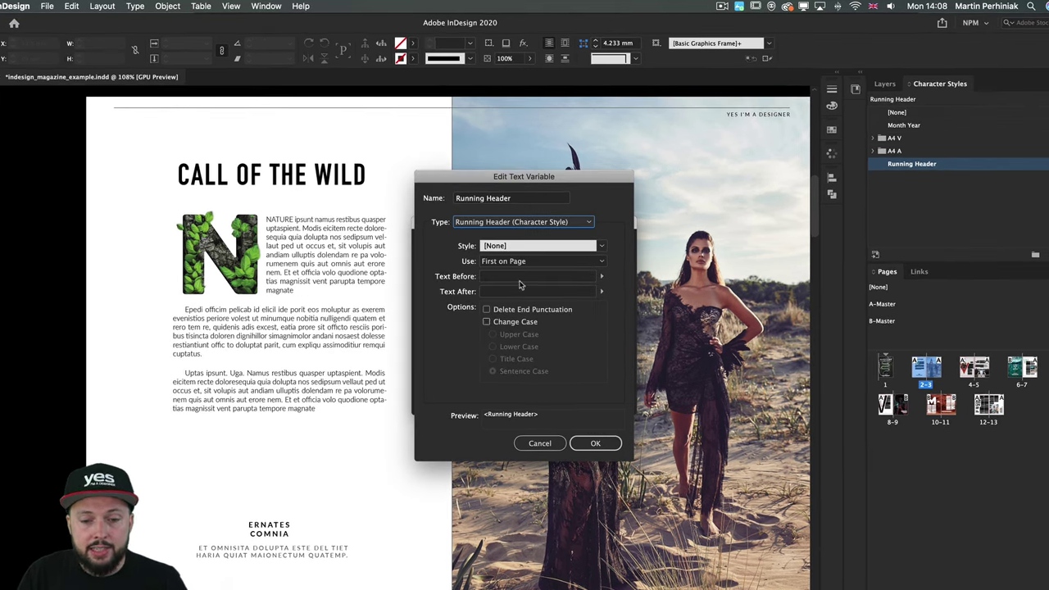
{"action": "left_click", "coordinate": [600, 246]}
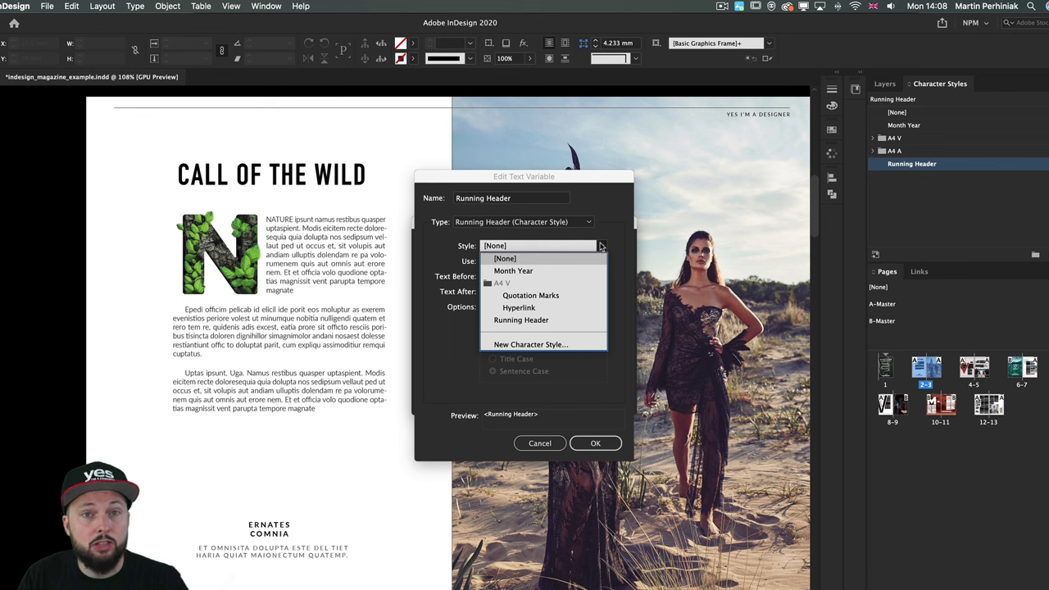
{"action": "left_click", "coordinate": [507, 321]}
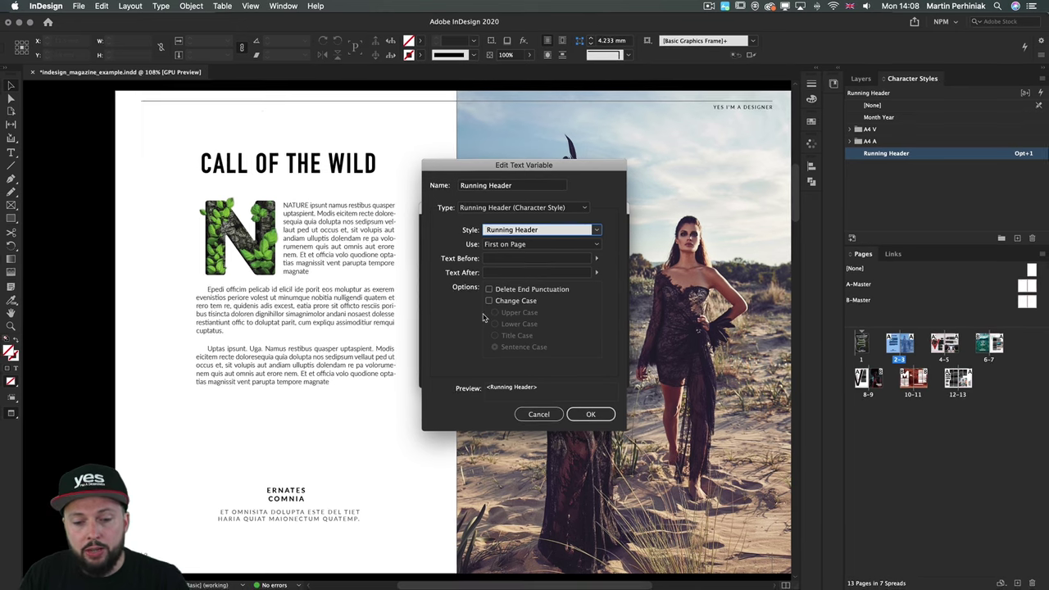
{"action": "left_click", "coordinate": [489, 302]}
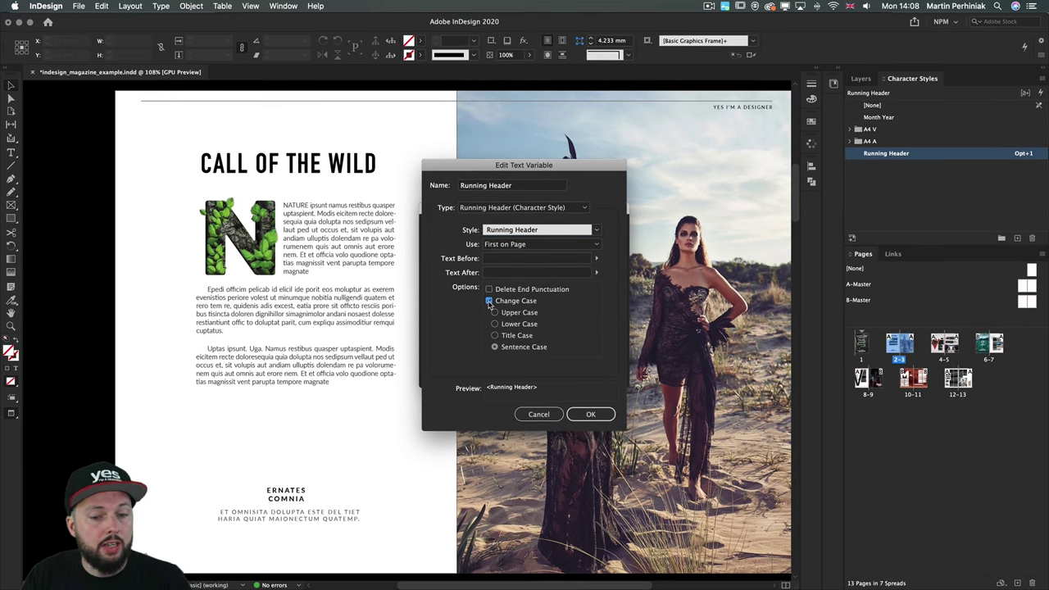
{"action": "left_click", "coordinate": [489, 301]}
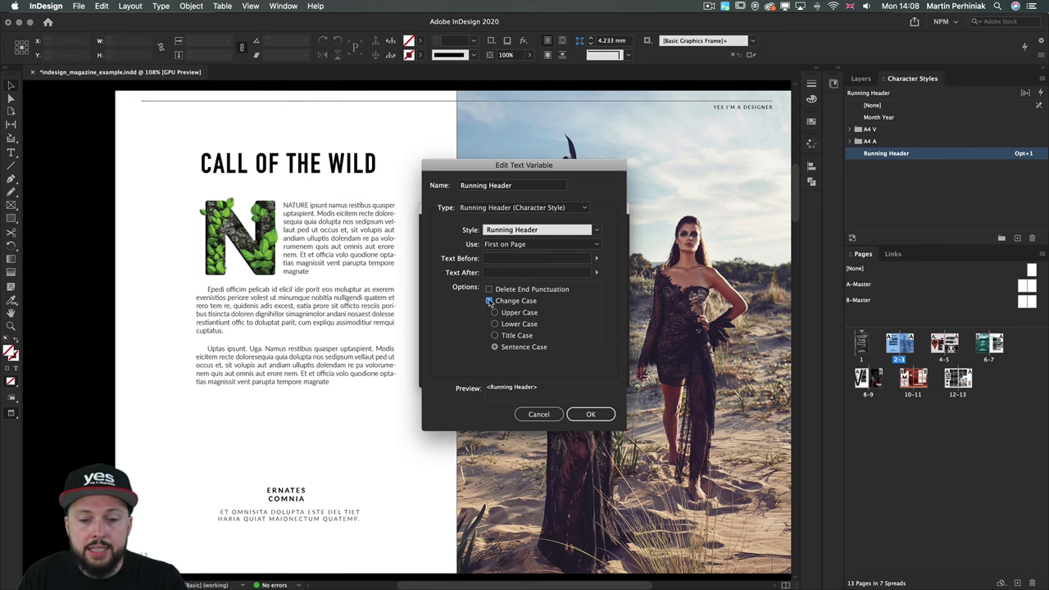
{"action": "left_click", "coordinate": [489, 302]}
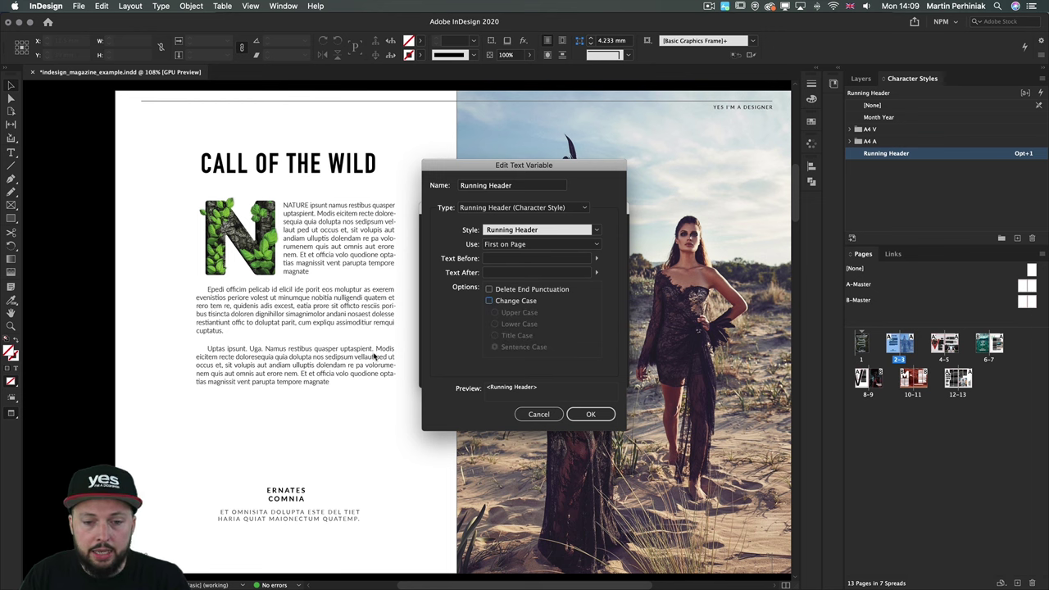
{"action": "left_click", "coordinate": [592, 413]}
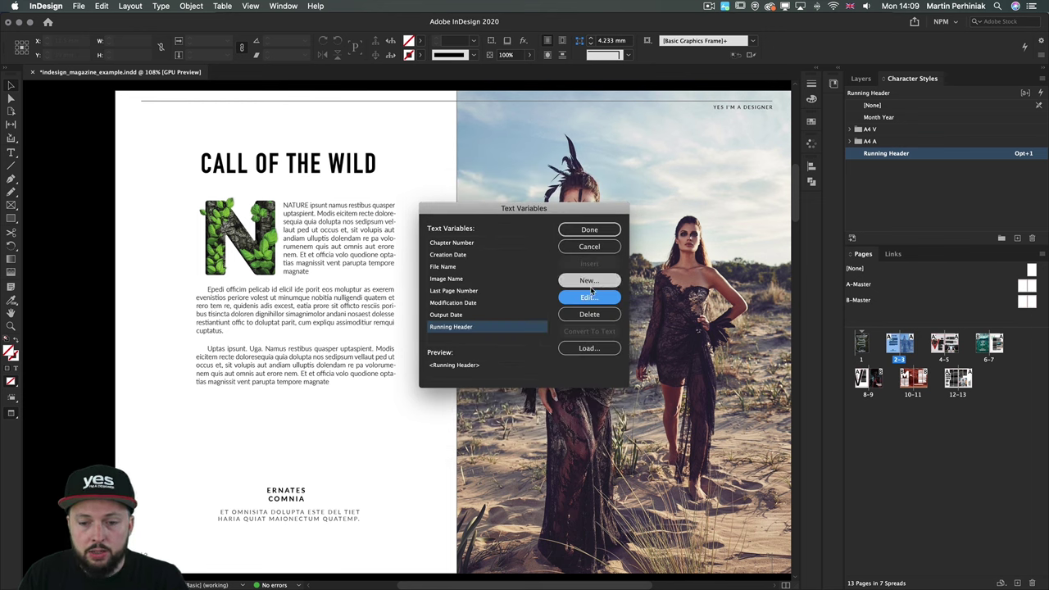
{"action": "left_click", "coordinate": [589, 230]}
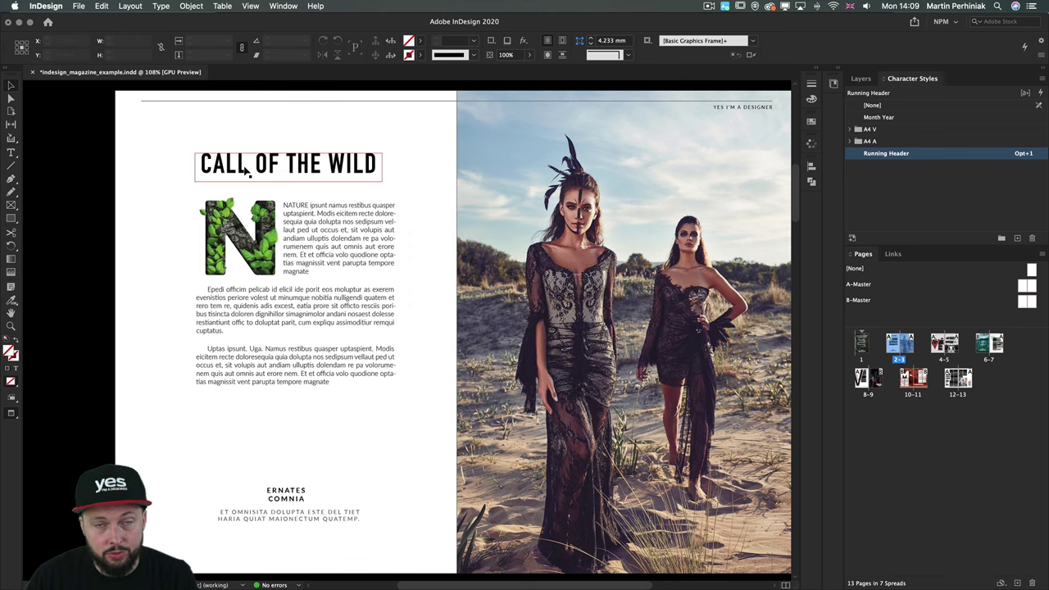
Step: On the A-Master spread, place the cursor in the empty top-left header text frame
{"action": "double_click", "coordinate": [860, 284]}
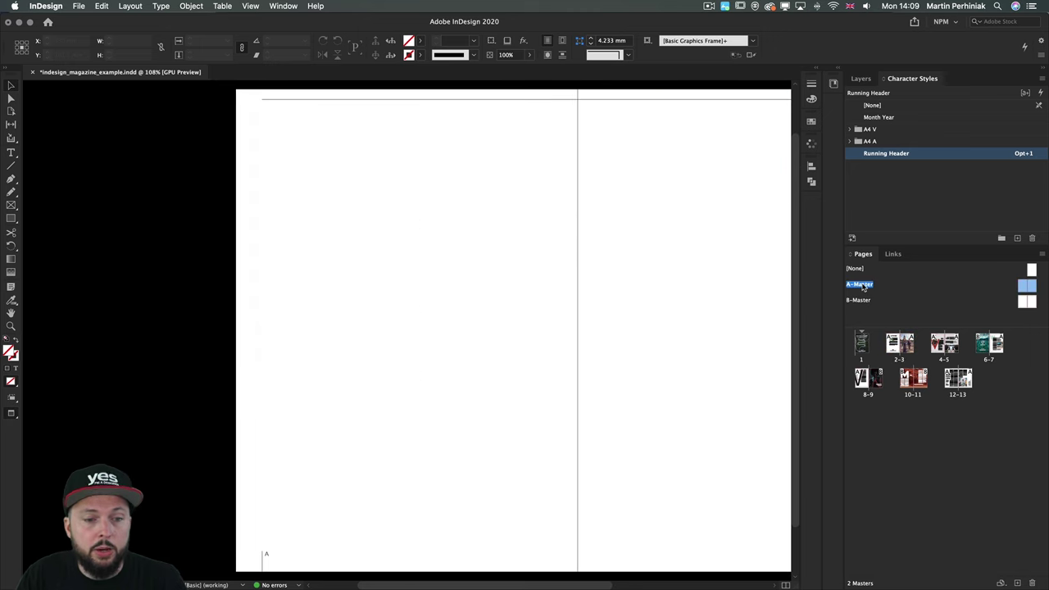
{"action": "scroll", "coordinate": [669, 195], "scroll_direction": "right", "scroll_amount": 4}
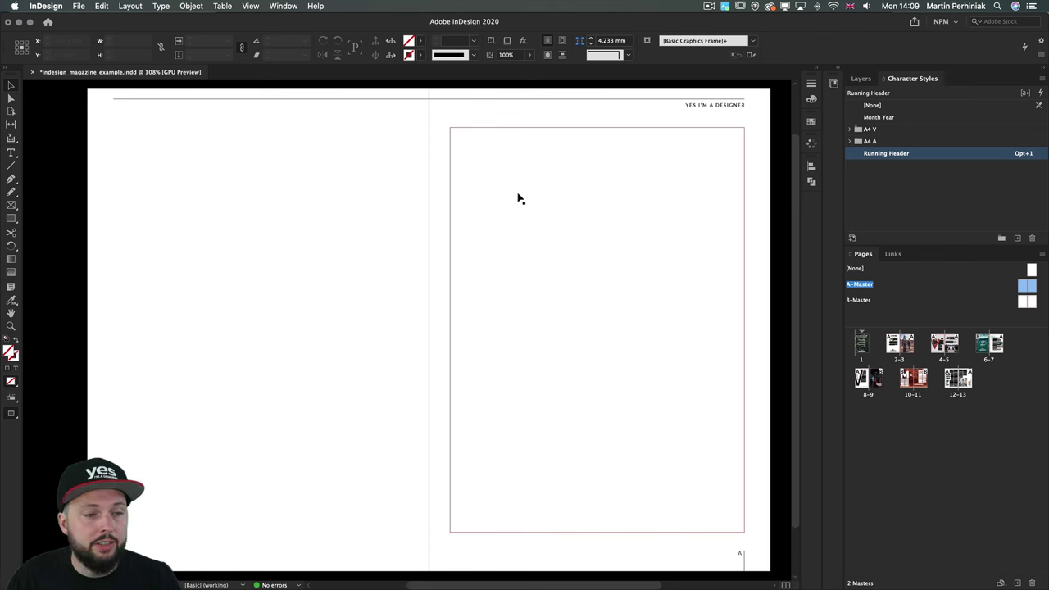
{"action": "left_click", "coordinate": [140, 109]}
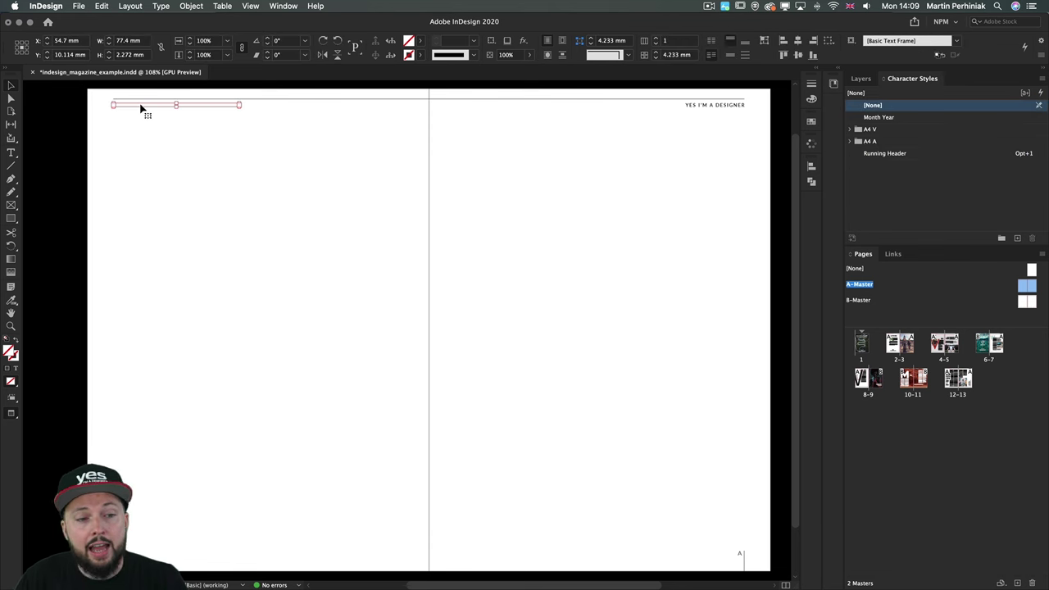
{"action": "double_click", "coordinate": [140, 104]}
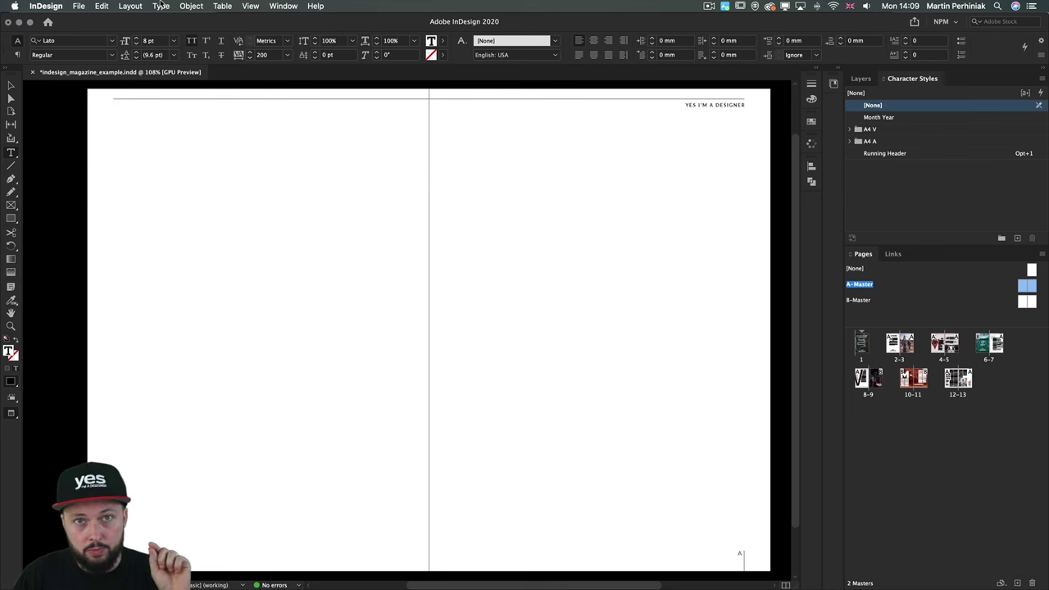
Step: Insert the Running Header text variable into the header frame and zoom in to check it
{"action": "left_click", "coordinate": [161, 6]}
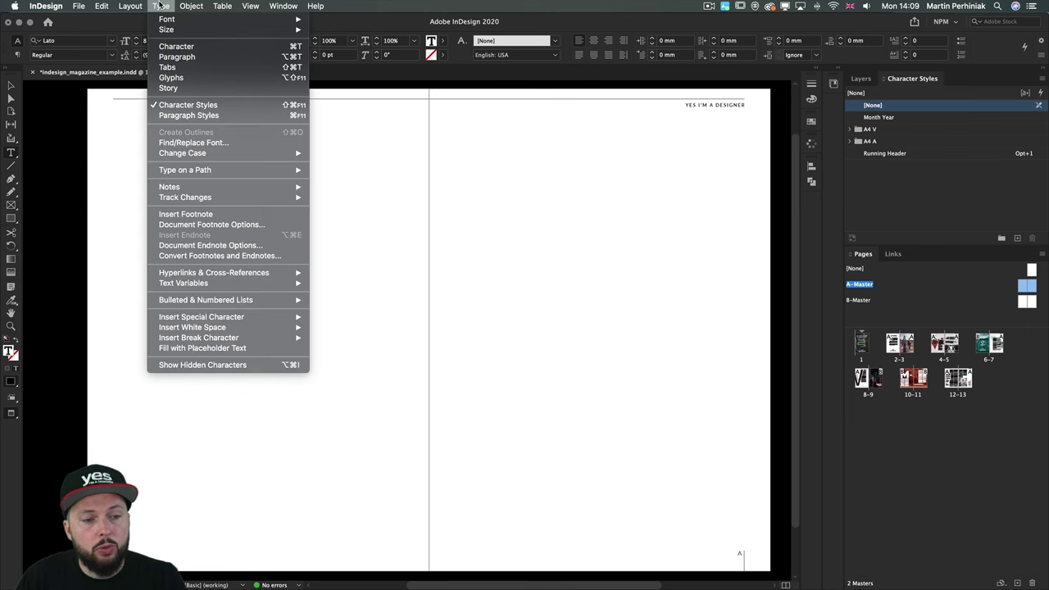
{"action": "mouse_move", "coordinate": [172, 285]}
{"action": "mouse_move", "coordinate": [352, 293]}
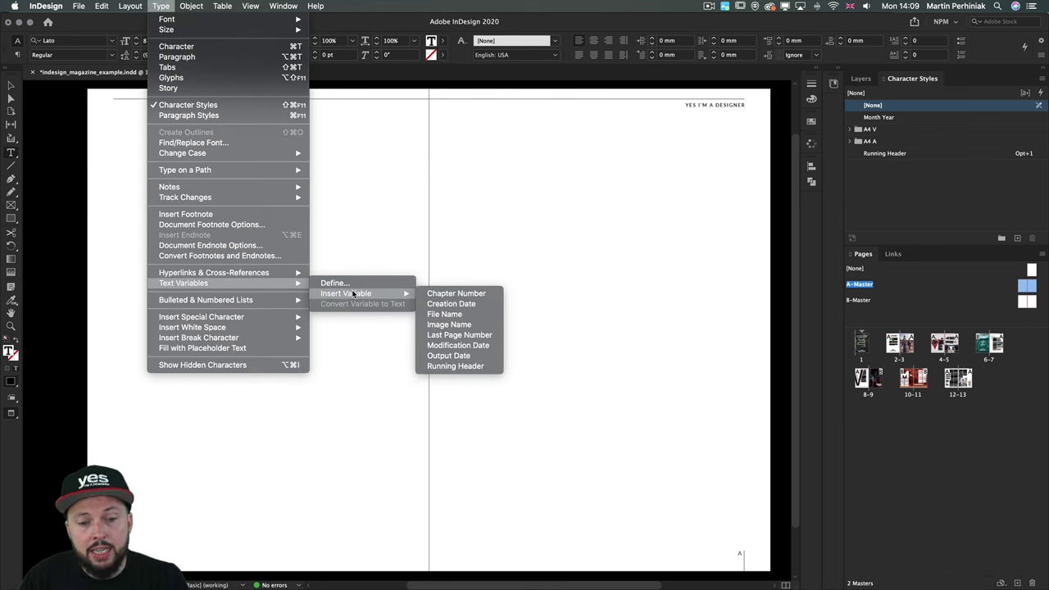
{"action": "left_click", "coordinate": [455, 366]}
{"action": "key", "text": "Escape"}
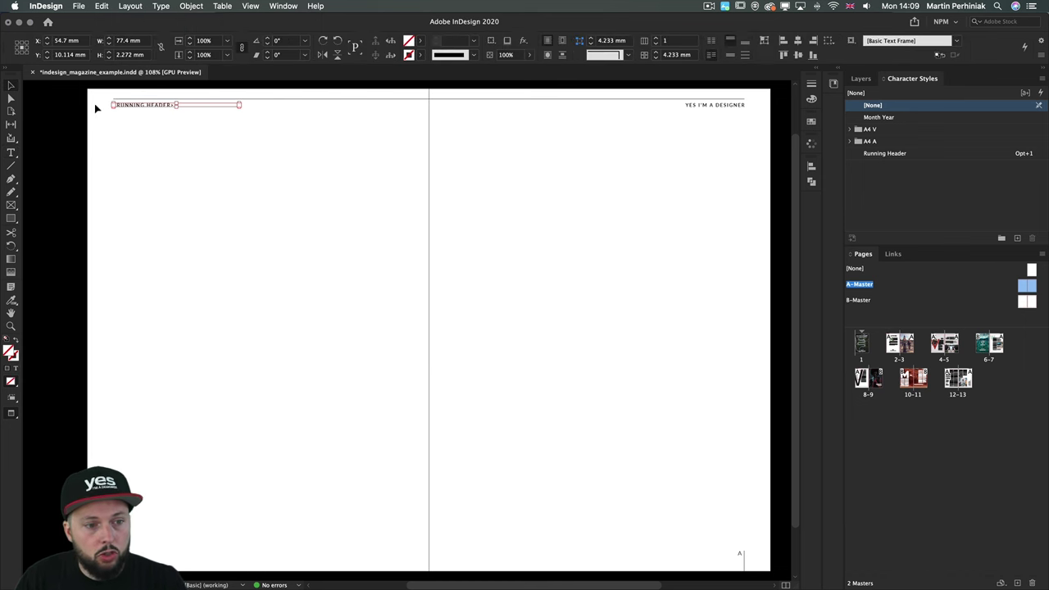
{"action": "left_click_drag", "start_coordinate": [97, 94], "coordinate": [220, 140]}
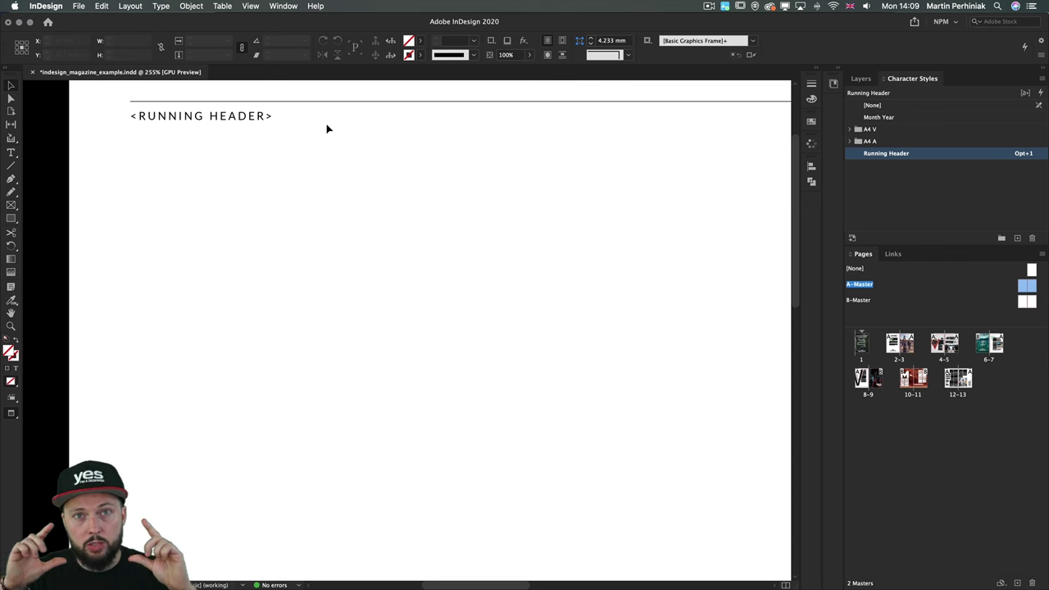
{"action": "key", "text": "super+alt+2"}
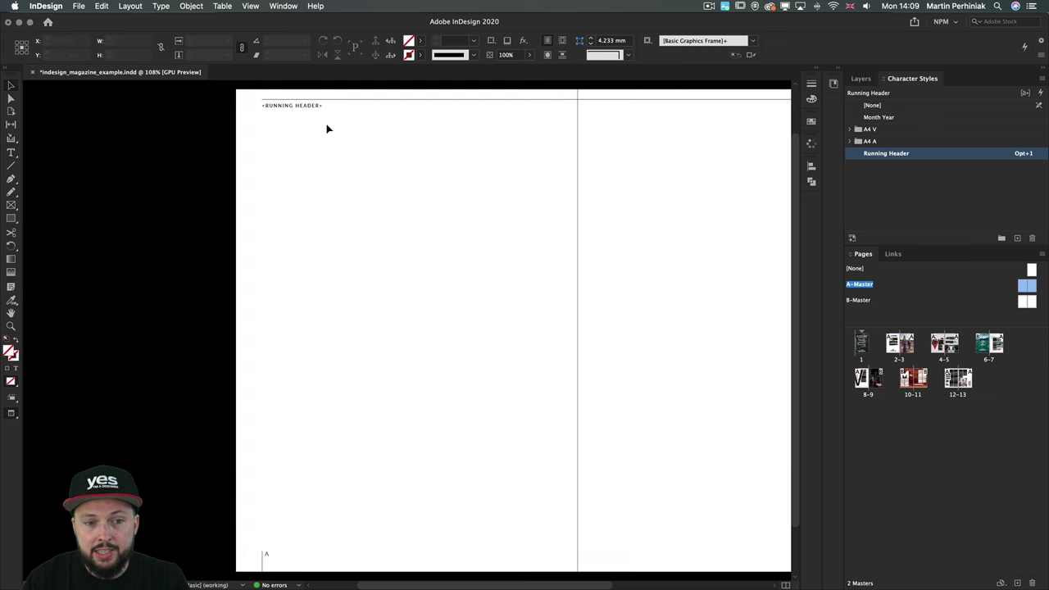
Step: Replace the first words of the spread 2-3 headline with INTO so it reads INTO THE WILD
{"action": "double_click", "coordinate": [899, 361]}
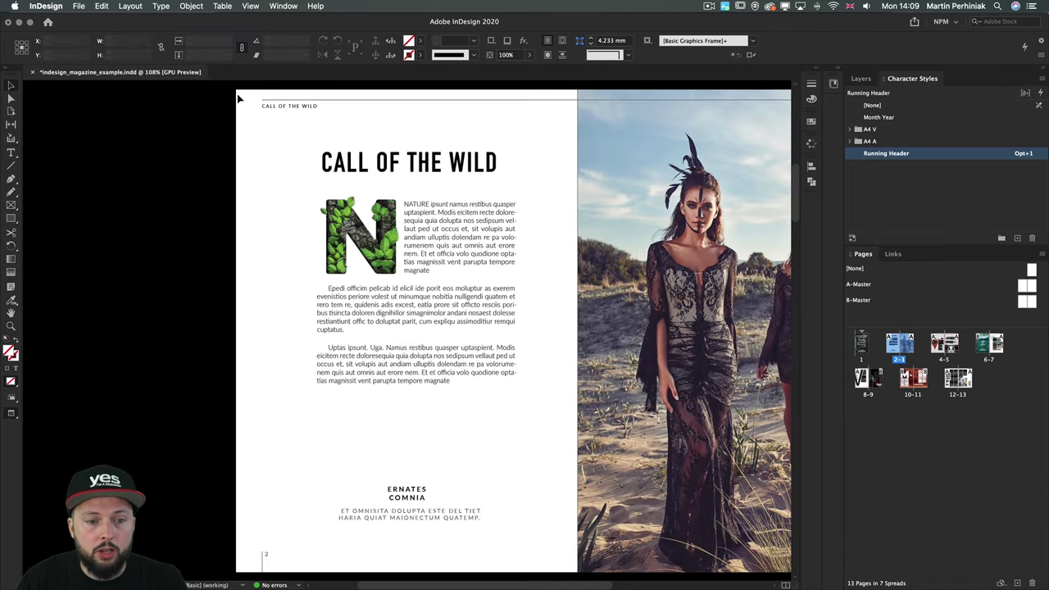
{"action": "left_click_drag", "start_coordinate": [309, 105], "coordinate": [327, 157]}
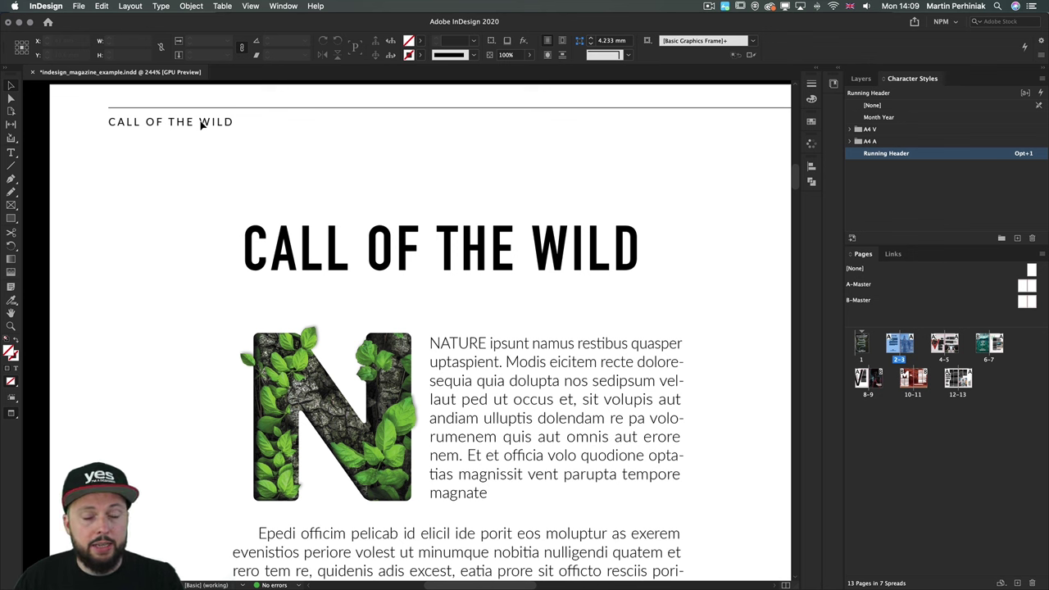
{"action": "key", "text": "t"}
{"action": "left_click", "coordinate": [399, 247]}
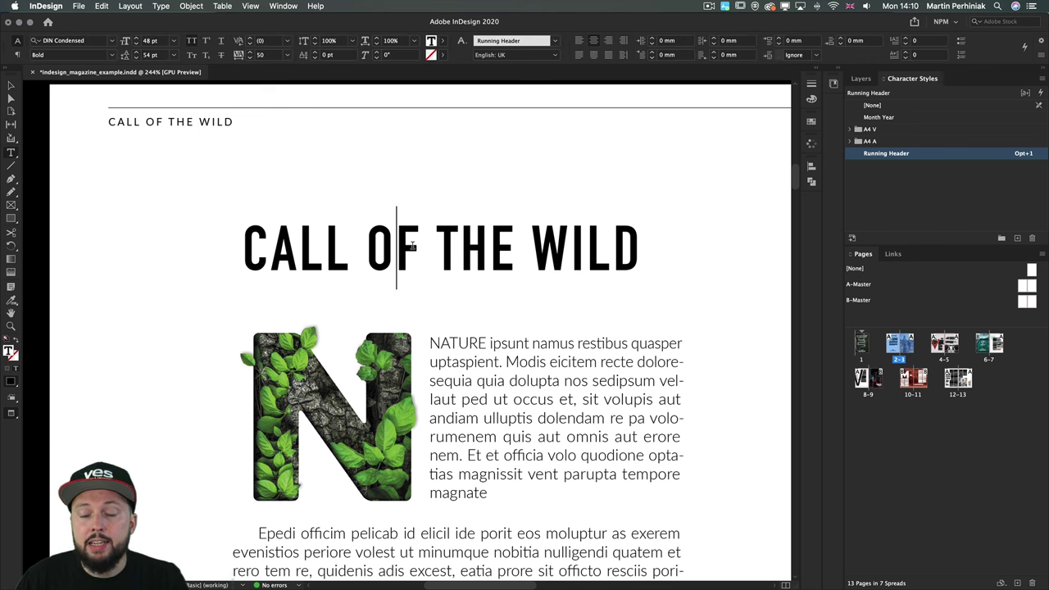
{"action": "left_click_drag", "start_coordinate": [415, 241], "coordinate": [246, 232]}
{"action": "type", "text": "INTO"}
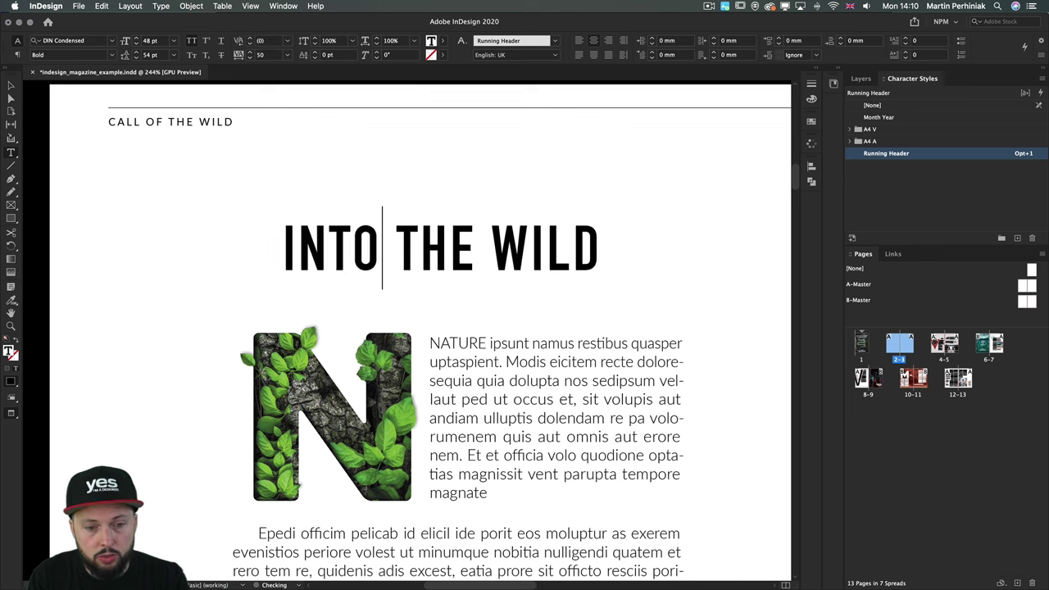
{"action": "key", "text": "Escape"}
{"action": "left_click", "coordinate": [643, 173]}
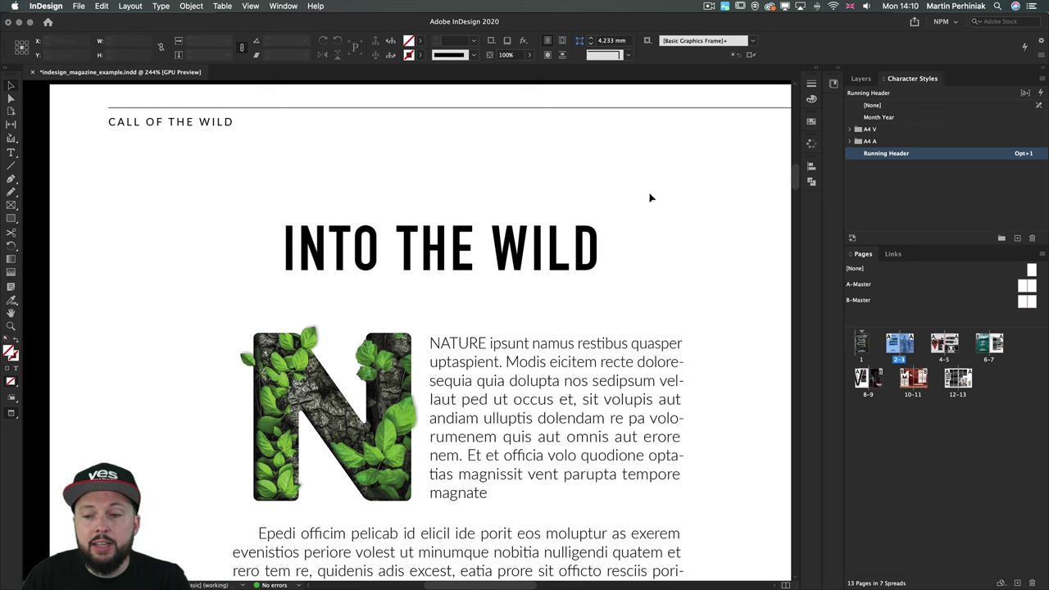
Step: Check the headers on spreads 4-5 and 2-3, fitting the 2-3 spread in the window
{"action": "double_click", "coordinate": [943, 359]}
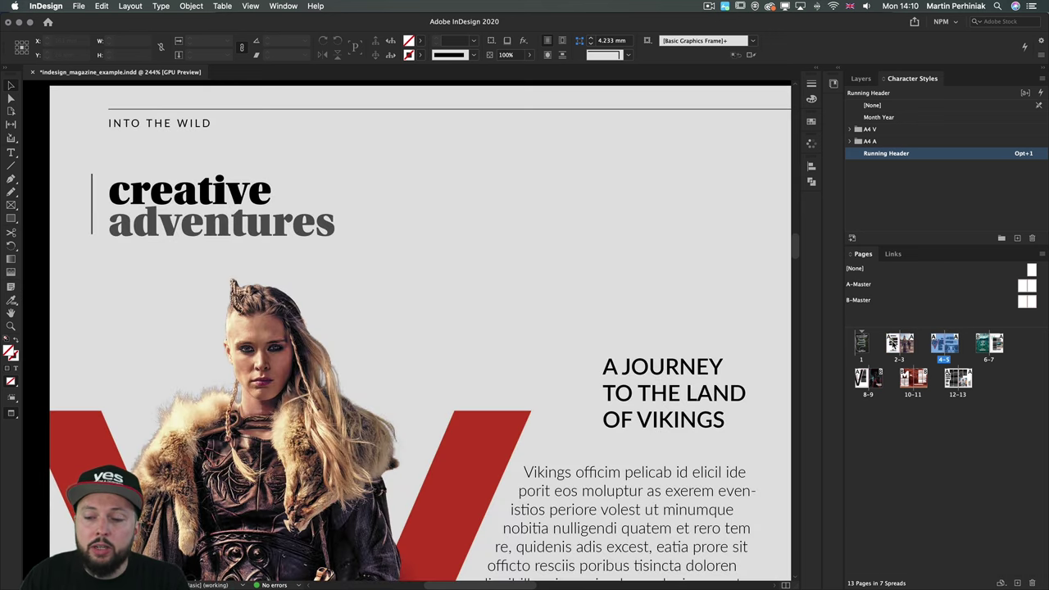
{"action": "double_click", "coordinate": [899, 344]}
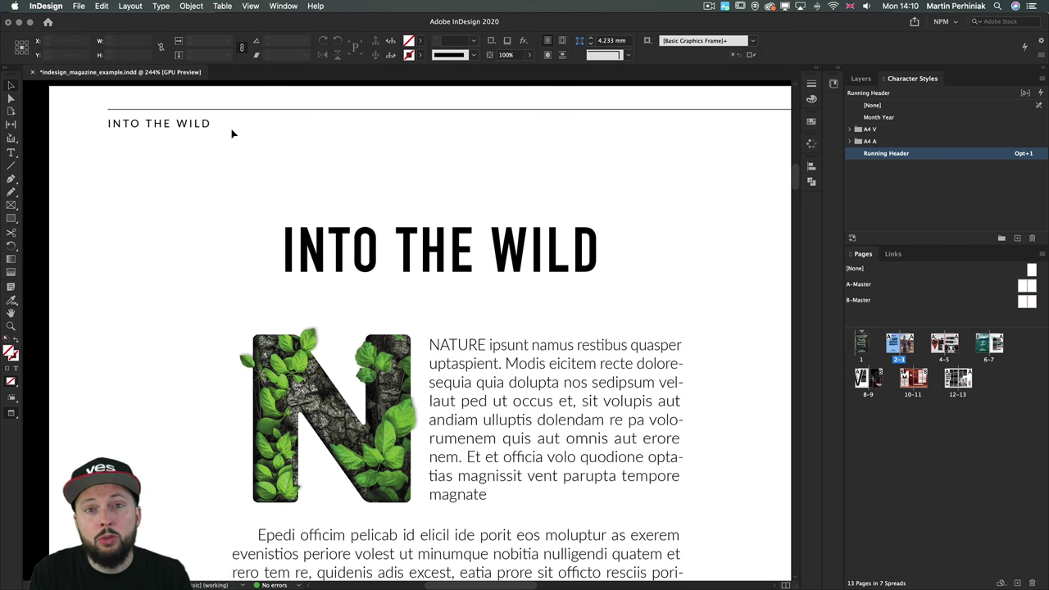
{"action": "key", "text": "super+alt+0"}
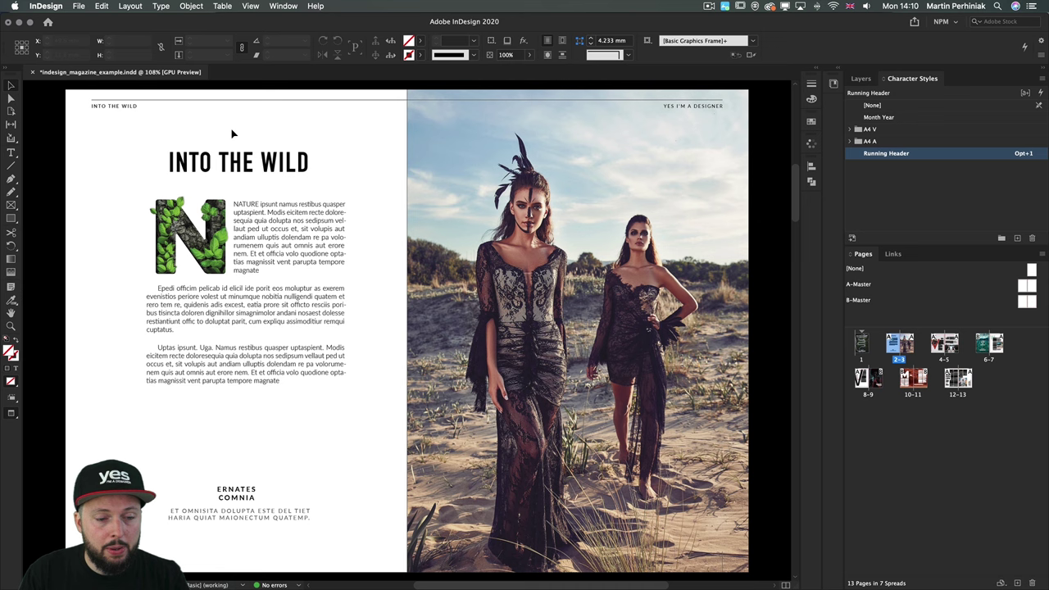
Step: On spread 4-5, select the creative adventures title frame
{"action": "key", "text": "alt+Page_Down"}
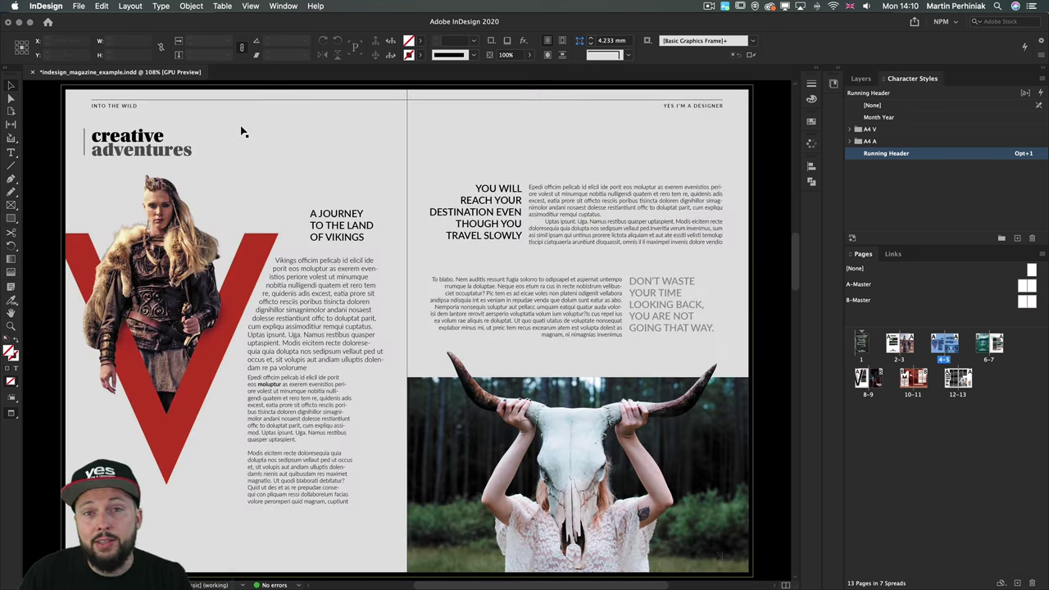
{"action": "scroll", "coordinate": [90, 139], "scroll_direction": "up", "scroll_amount": 1}
{"action": "scroll", "coordinate": [90, 139], "scroll_direction": "up", "scroll_amount": 4}
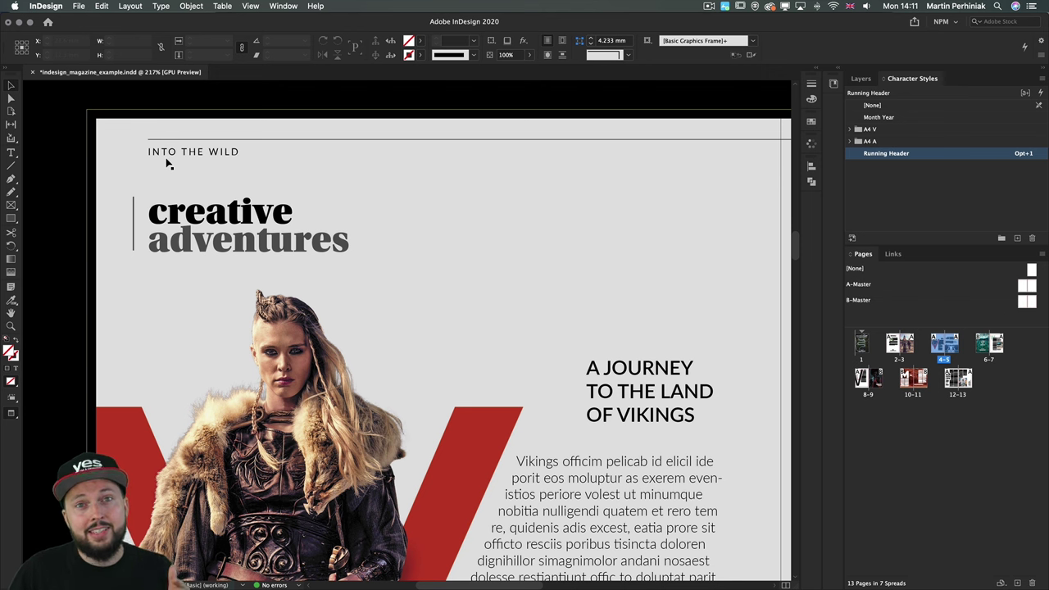
{"action": "left_click", "coordinate": [195, 232]}
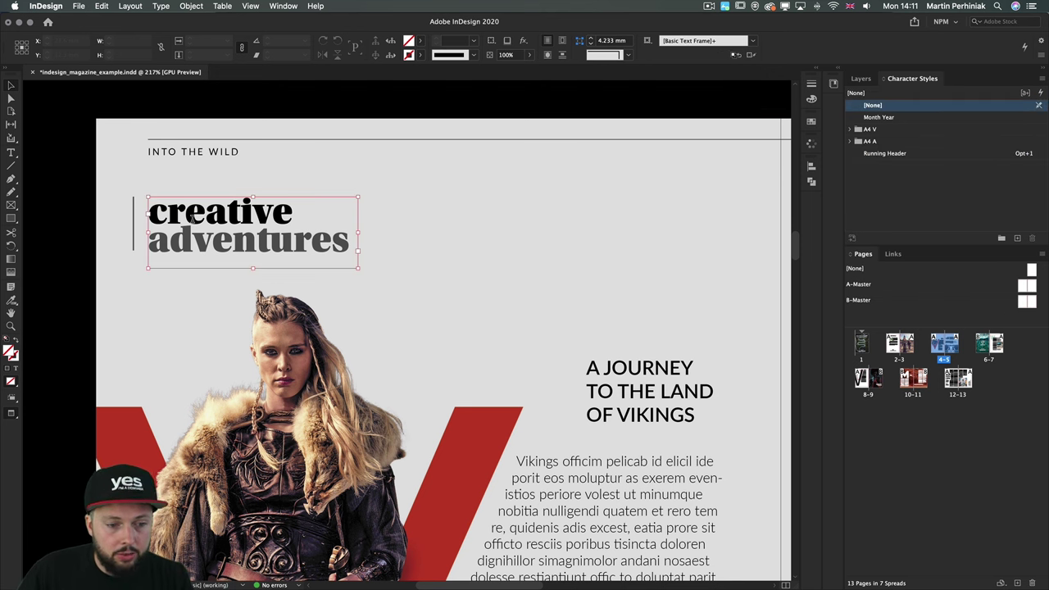
{"action": "double_click", "coordinate": [203, 221]}
{"action": "key", "text": "super"}
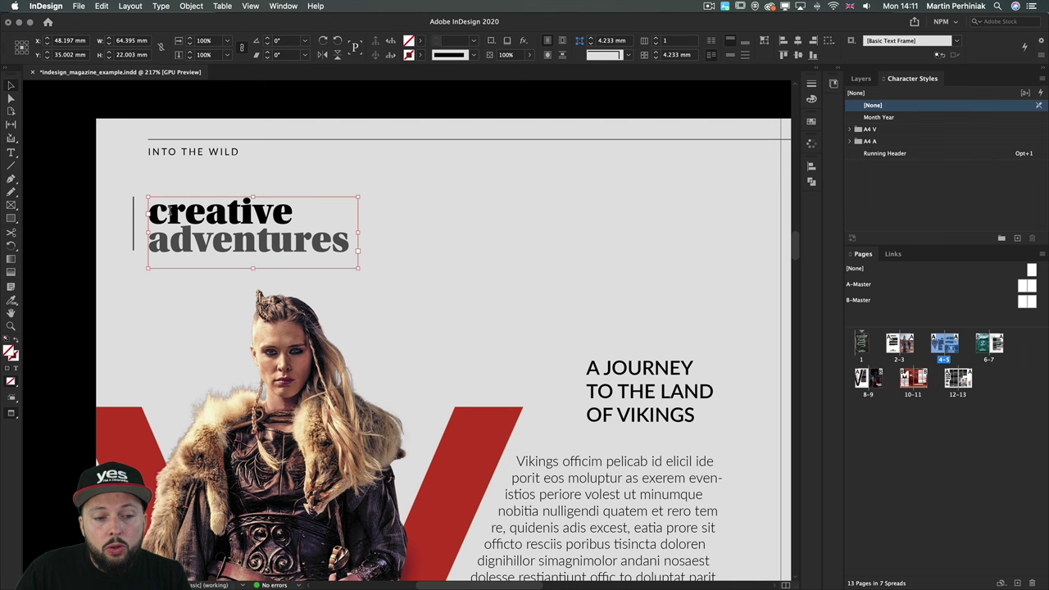
{"action": "key", "text": "super+a"}
{"action": "key", "text": "Escape"}
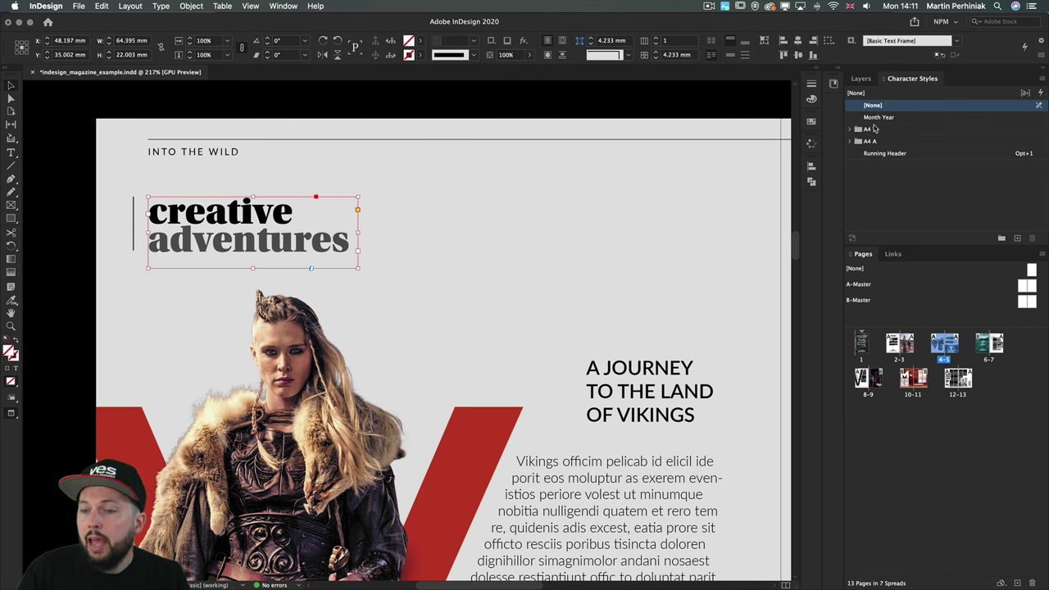
Step: Apply Running Header to the creative adventures title and check the headers on spreads 2-3 and 4-5
{"action": "left_click", "coordinate": [884, 154]}
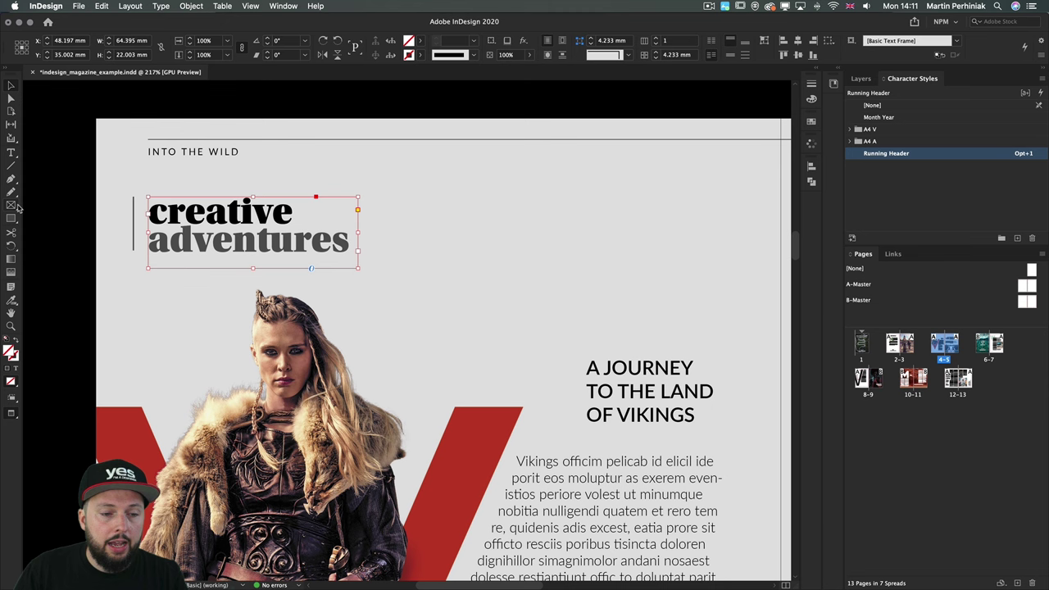
{"action": "left_click", "coordinate": [487, 270]}
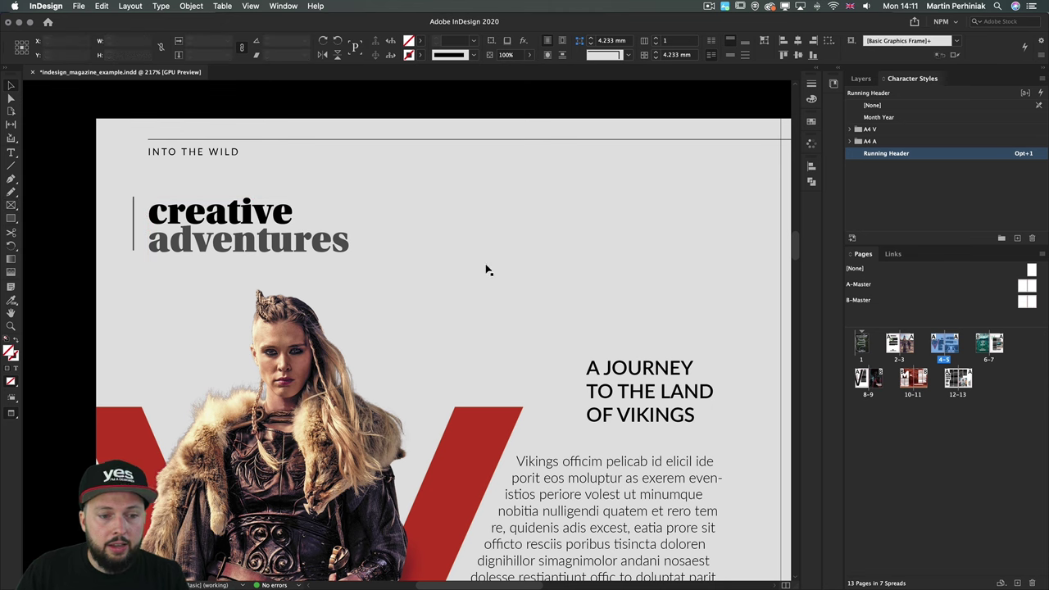
{"action": "double_click", "coordinate": [898, 356]}
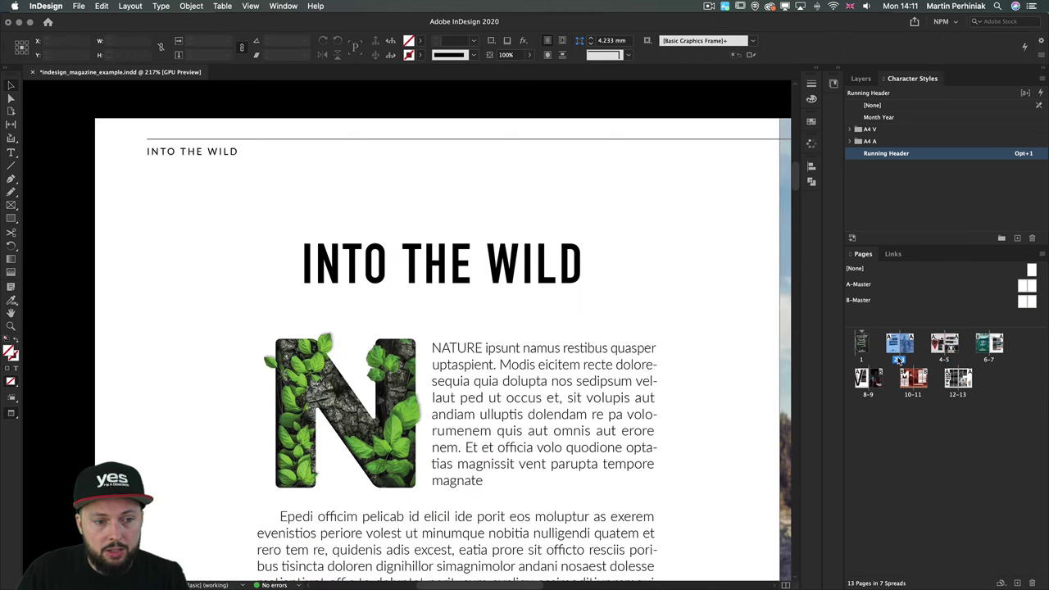
{"action": "double_click", "coordinate": [942, 361]}
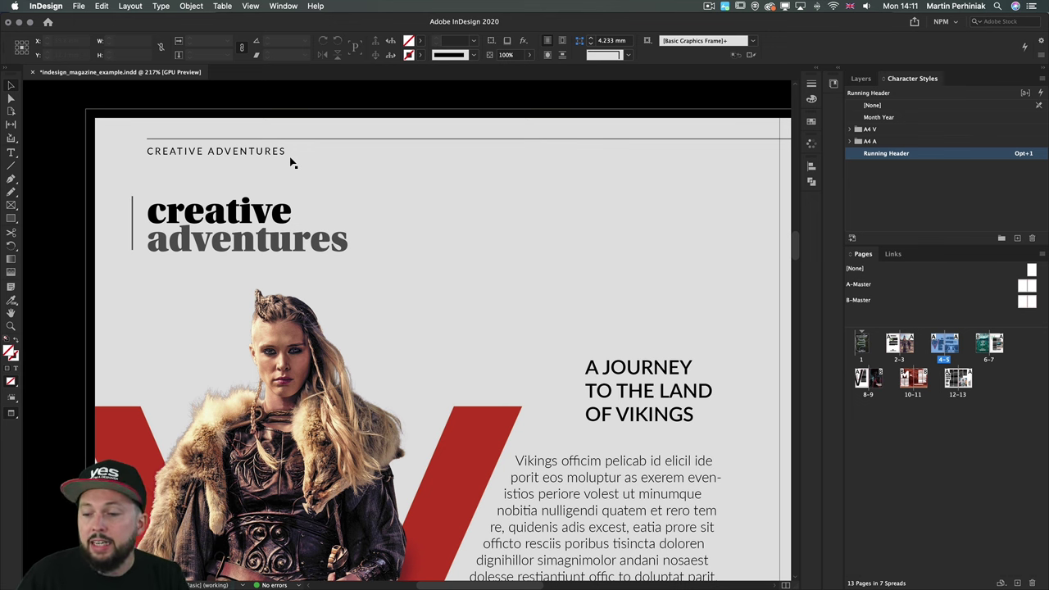
Step: Apply the Running Header style to the DESIGNER SPOTLIGHT title on spread 8-9
{"action": "double_click", "coordinate": [868, 397]}
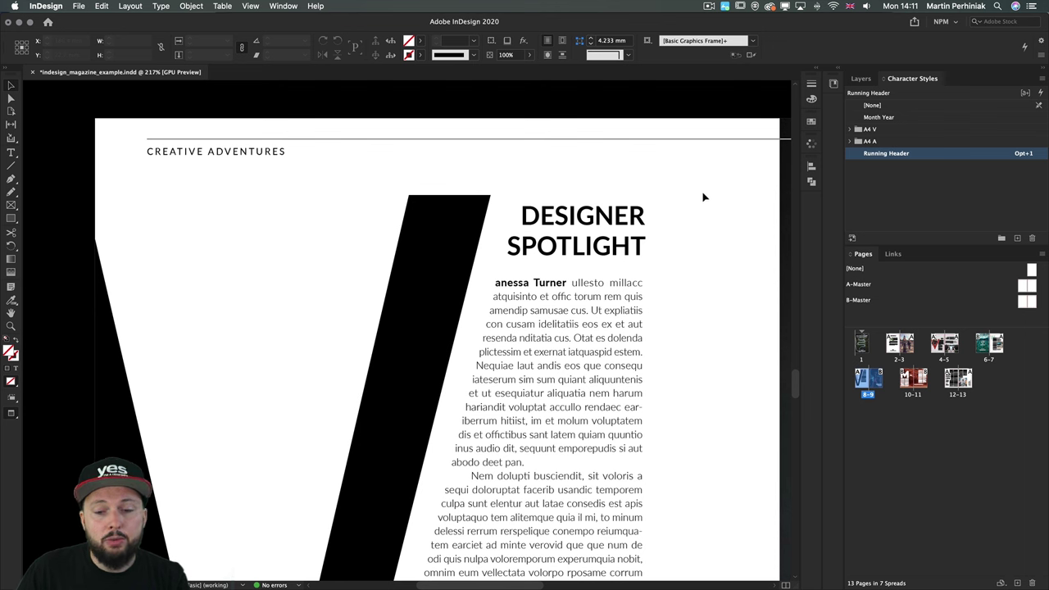
{"action": "left_click", "coordinate": [590, 233]}
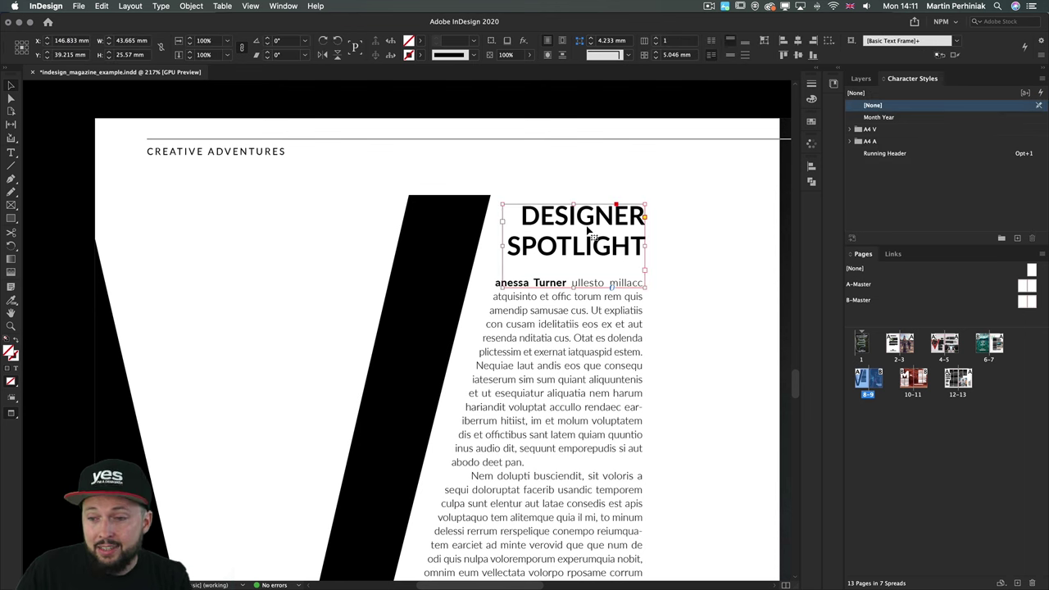
{"action": "left_click", "coordinate": [899, 154]}
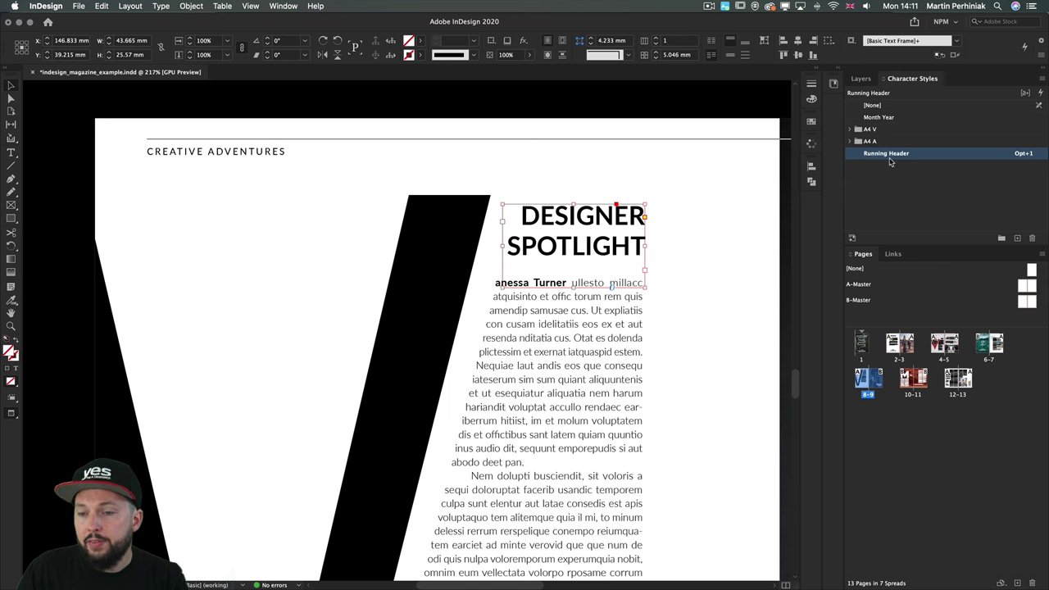
Step: Apply the Running Header style to the BIG CITY LIFE title on spread 12-13
{"action": "double_click", "coordinate": [955, 398]}
{"action": "scroll", "coordinate": [85, 358], "scroll_direction": "down", "scroll_amount": 3}
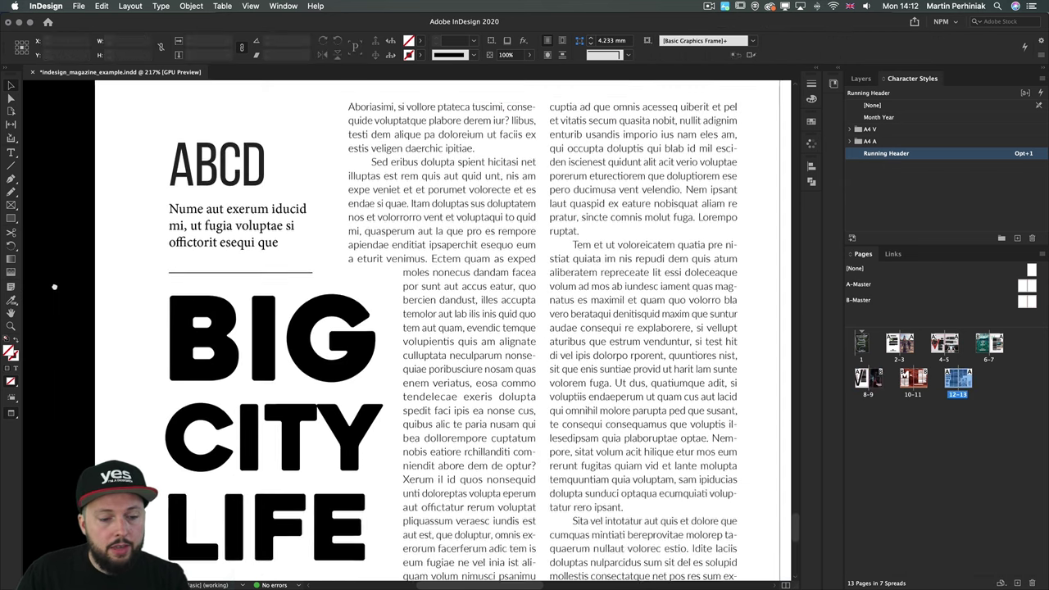
{"action": "left_click", "coordinate": [204, 324]}
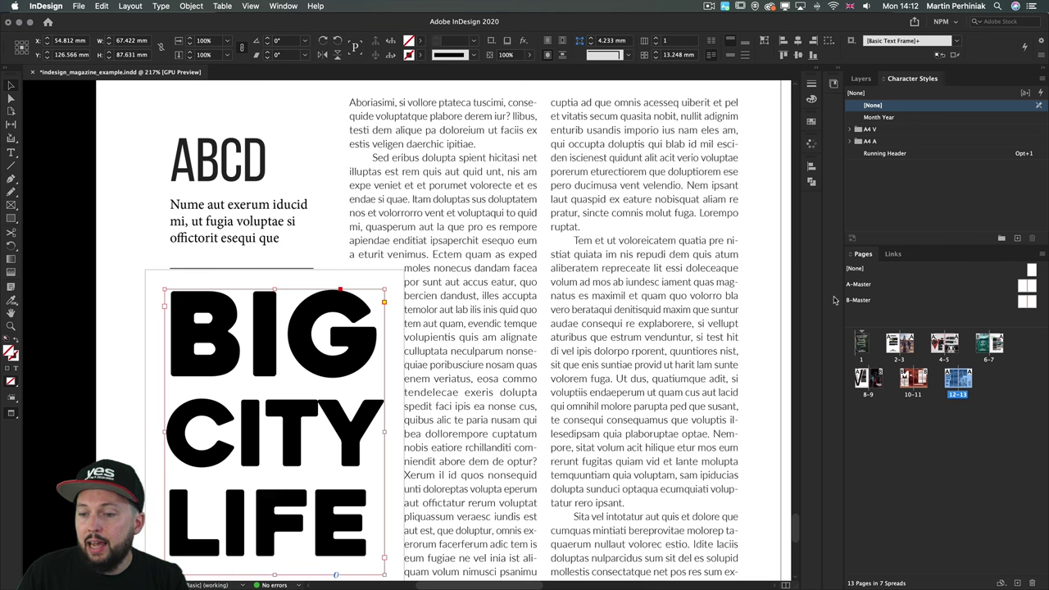
{"action": "left_click", "coordinate": [894, 155]}
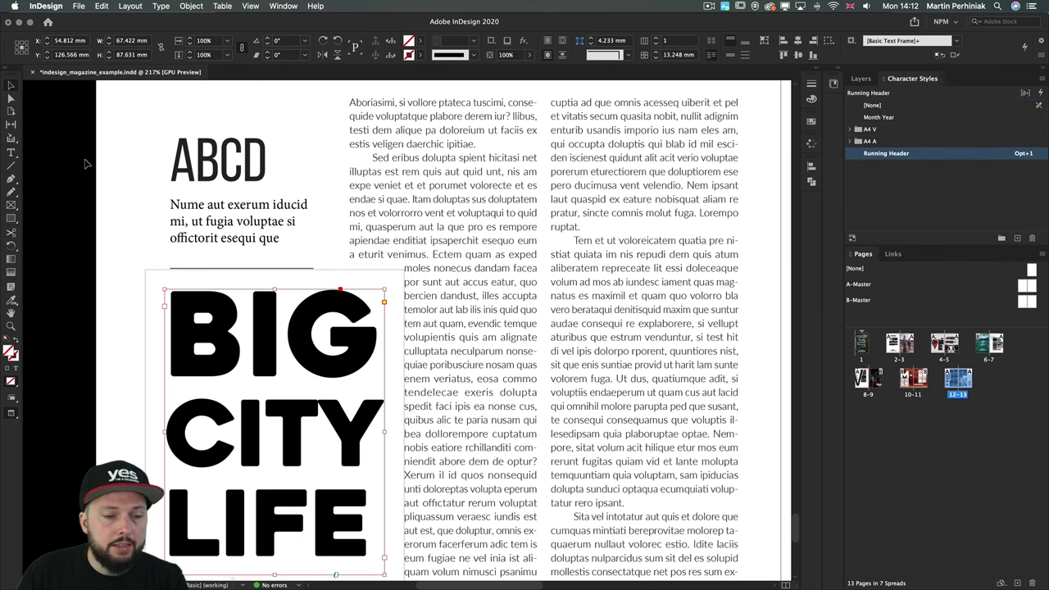
{"action": "left_click", "coordinate": [119, 165]}
{"action": "left_click", "coordinate": [280, 330]}
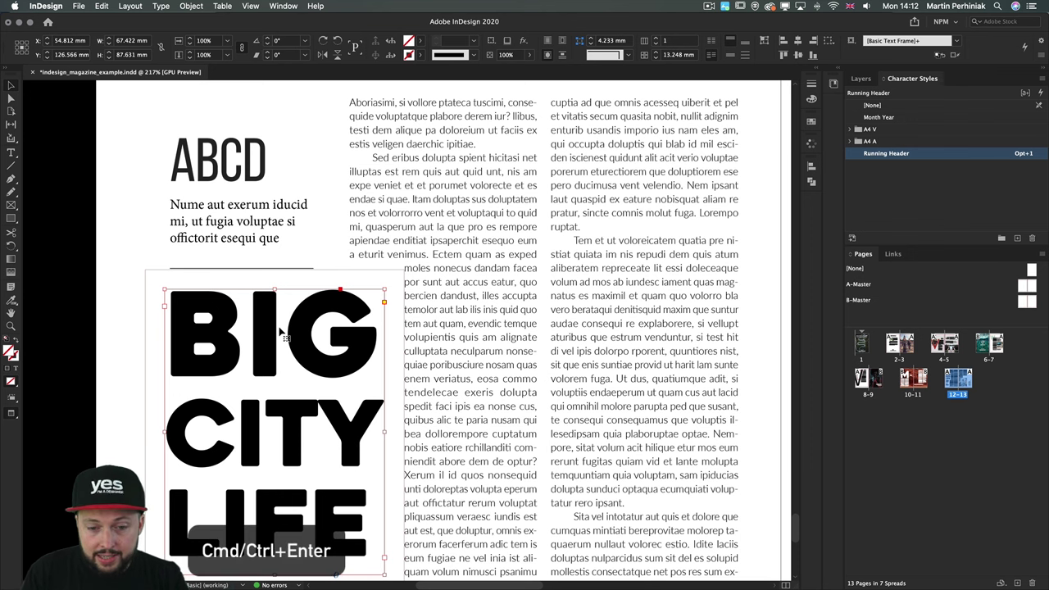
Step: Use Quick Apply with 'runnin' to give BIG CITY LIFE the Running Header style, then deselect
{"action": "key", "text": "cmd+Return"}
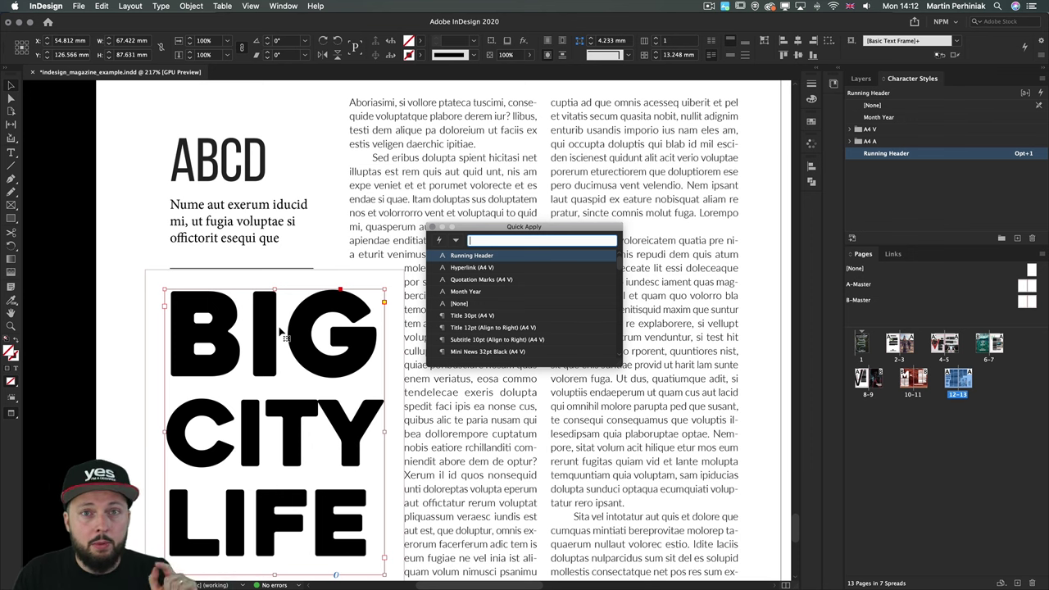
{"action": "type", "text": "runnin"}
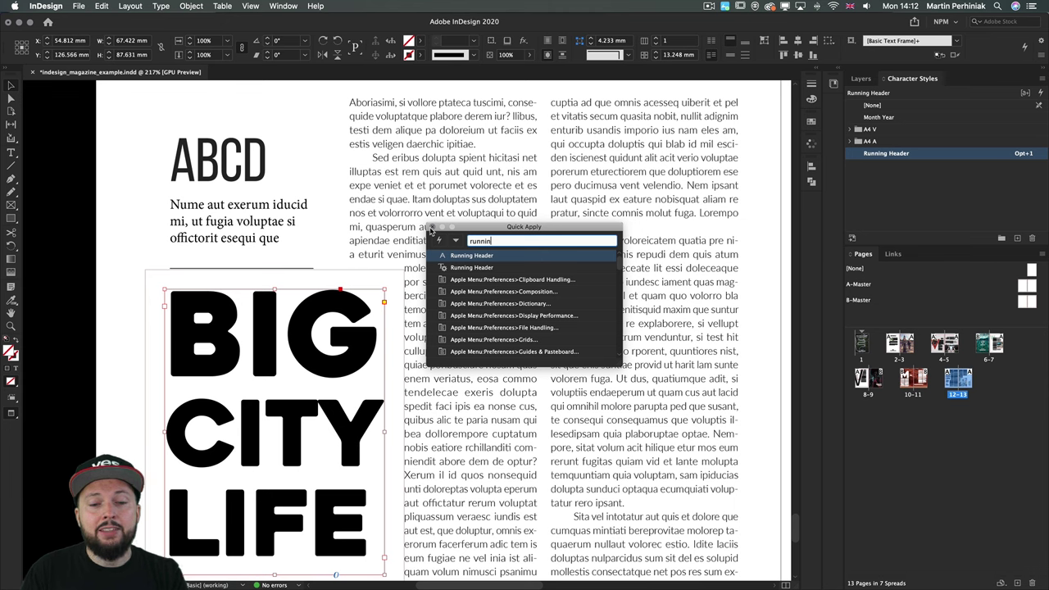
{"action": "left_click", "coordinate": [431, 229]}
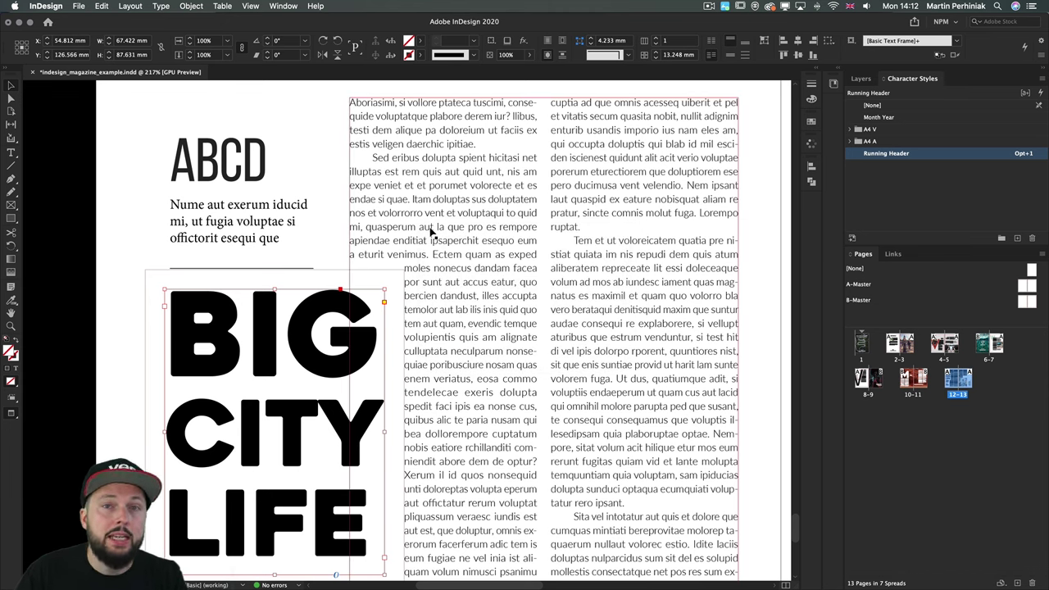
{"action": "left_click", "coordinate": [112, 129]}
{"action": "scroll", "coordinate": [113, 185], "scroll_direction": "up", "scroll_amount": 2}
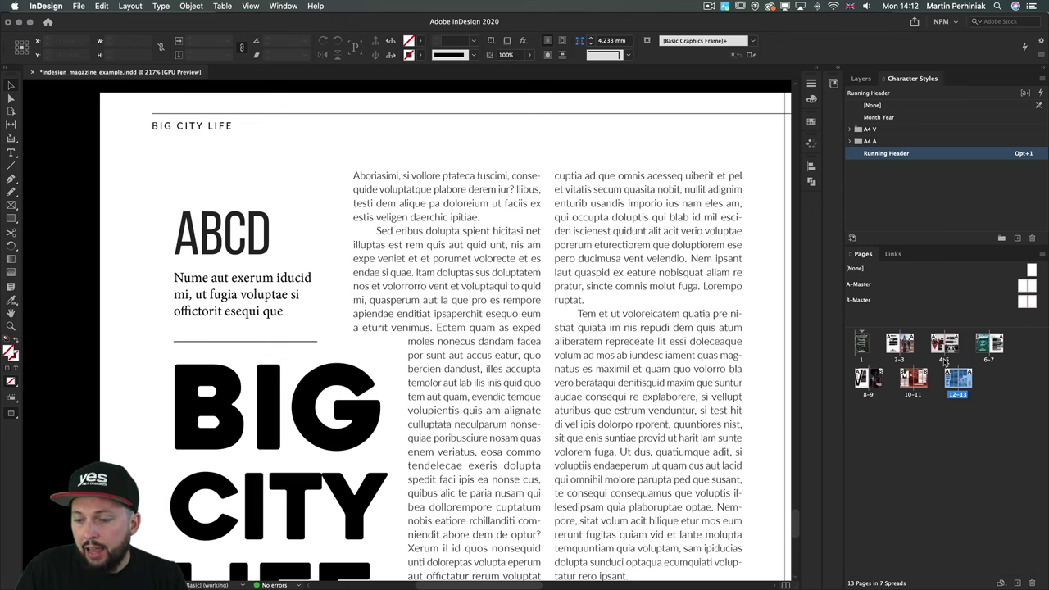
Step: Go to pages 8-9 and fit the whole Designer Spotlight spread in the window
{"action": "double_click", "coordinate": [870, 391]}
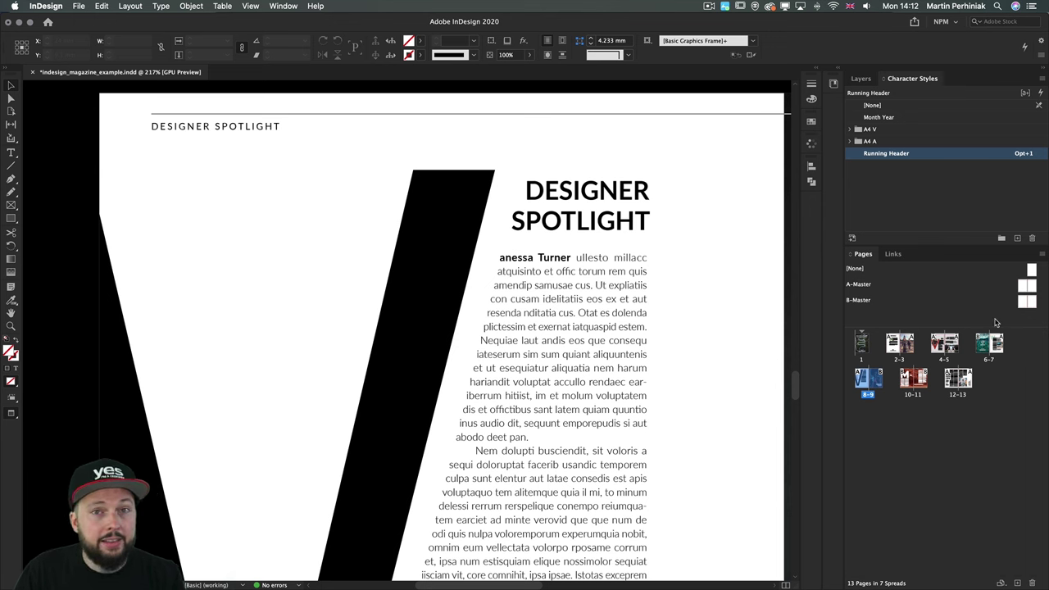
{"action": "key", "text": "super+alt+0"}
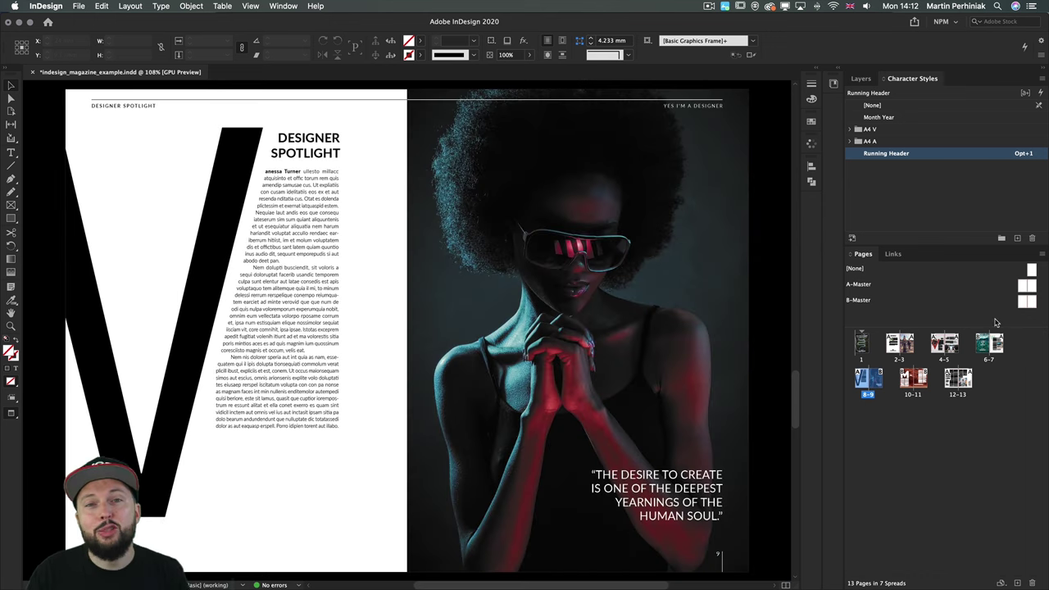